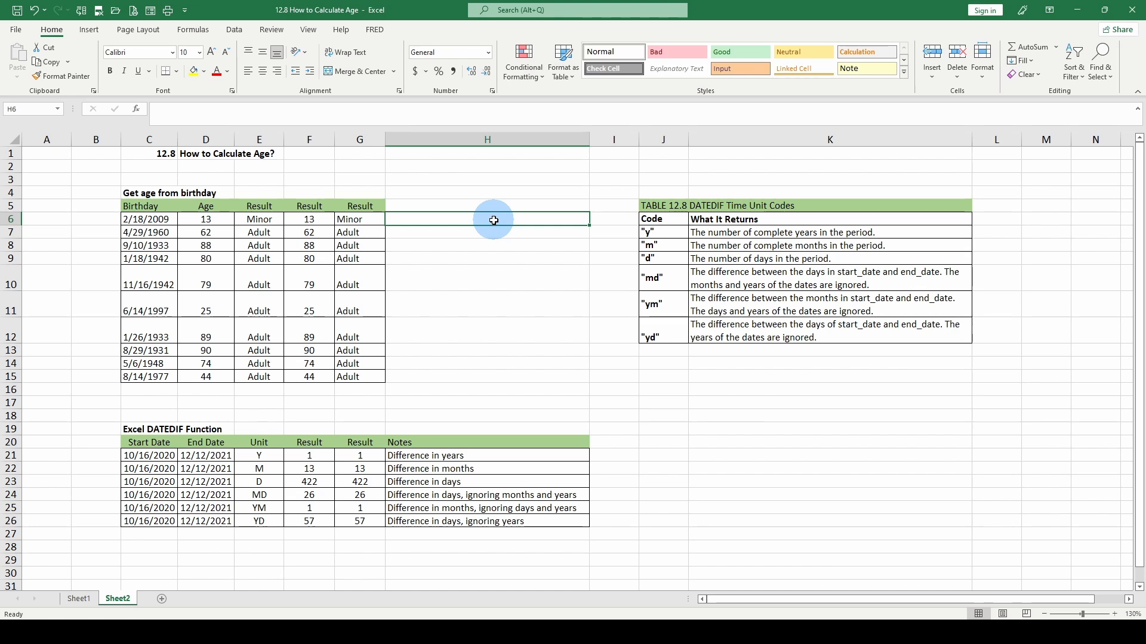
# Review the DATEDIF unit code table and the age formula in D6.
pyautogui.moveTo(650, 205)
pyautogui.mouseDown()
pyautogui.moveTo(880, 286)
pyautogui.moveTo(870, 328)
pyautogui.mouseUp()
pyautogui.click(729, 204)
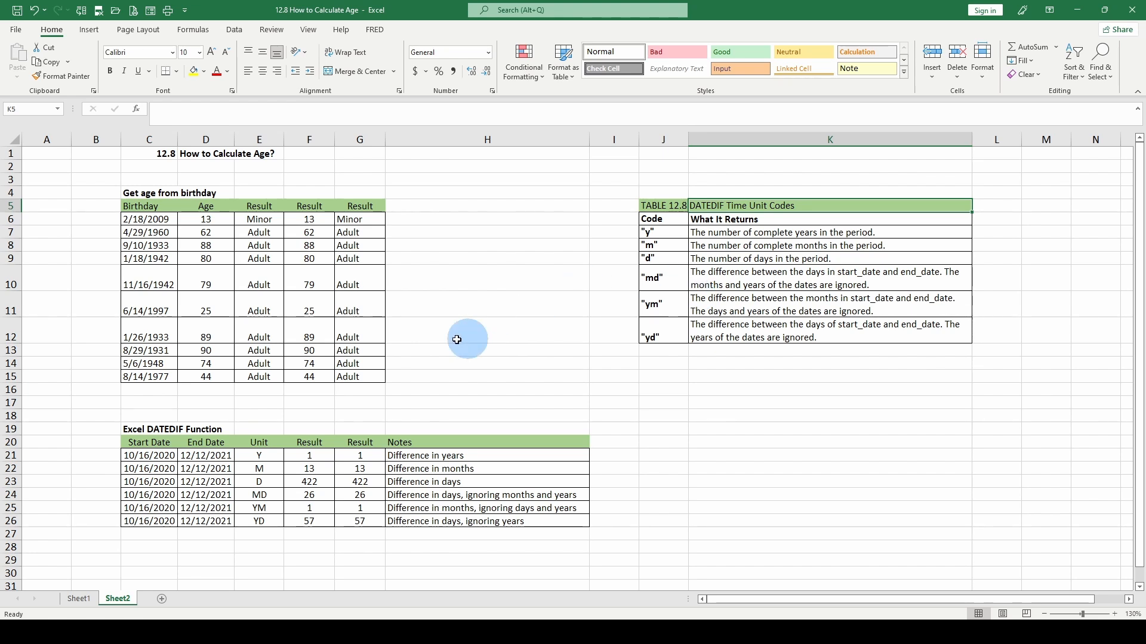
pyautogui.click(194, 222)
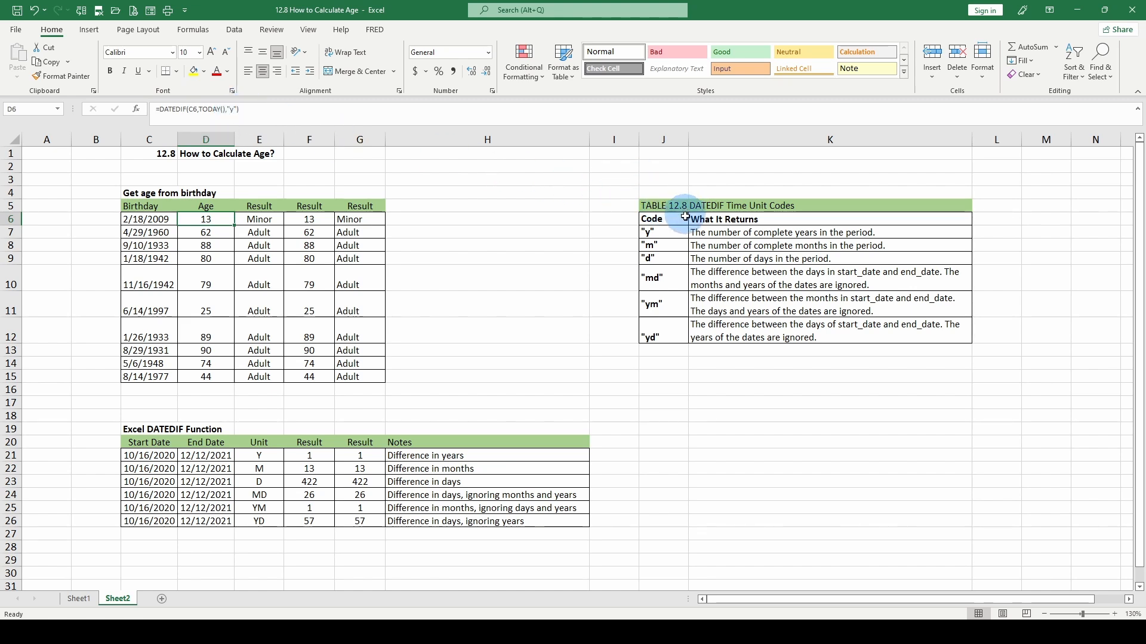
# Enter =FORMULATEXT(D6) in H6 to display D6's DATEDIF age formula.
pyautogui.click(412, 221)
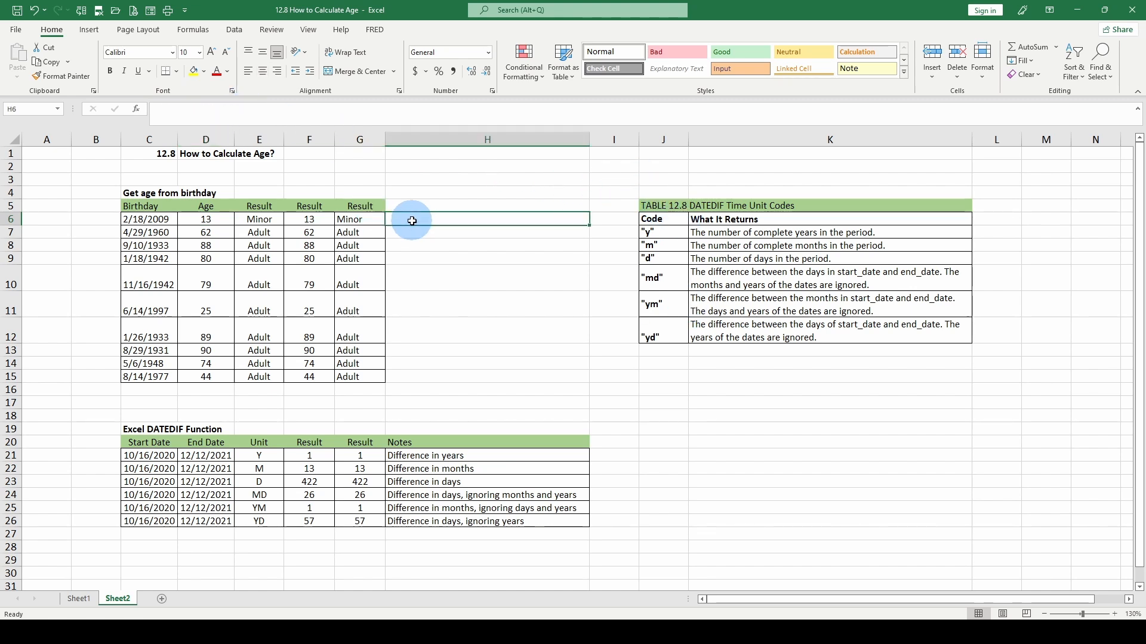
pyautogui.write('=')
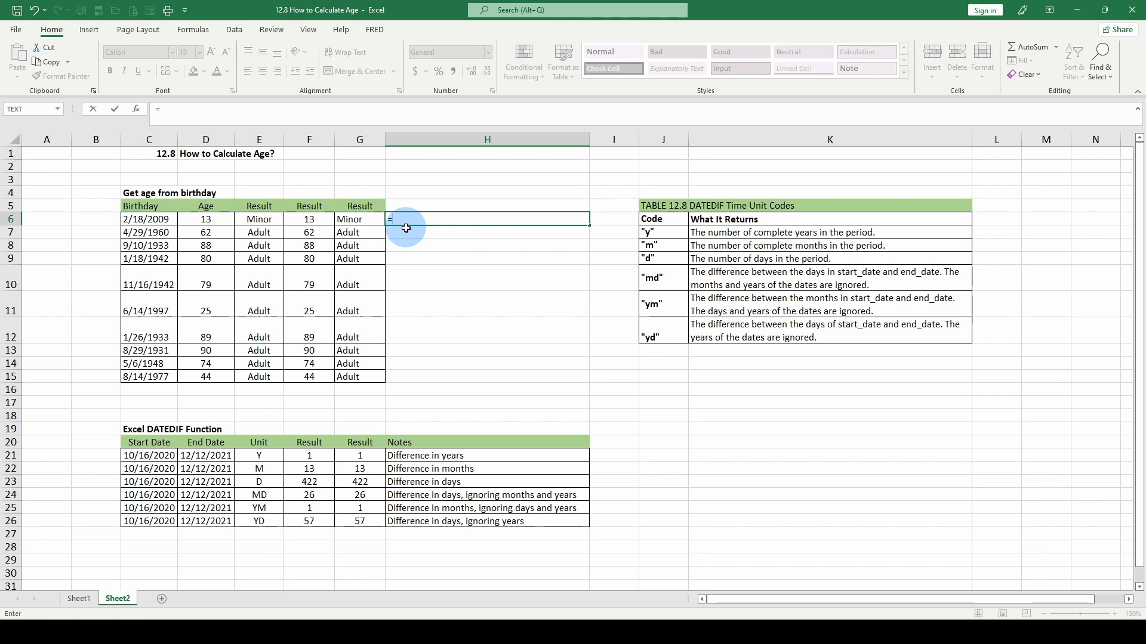
pyautogui.write('for')
pyautogui.doubleClick(428, 283)
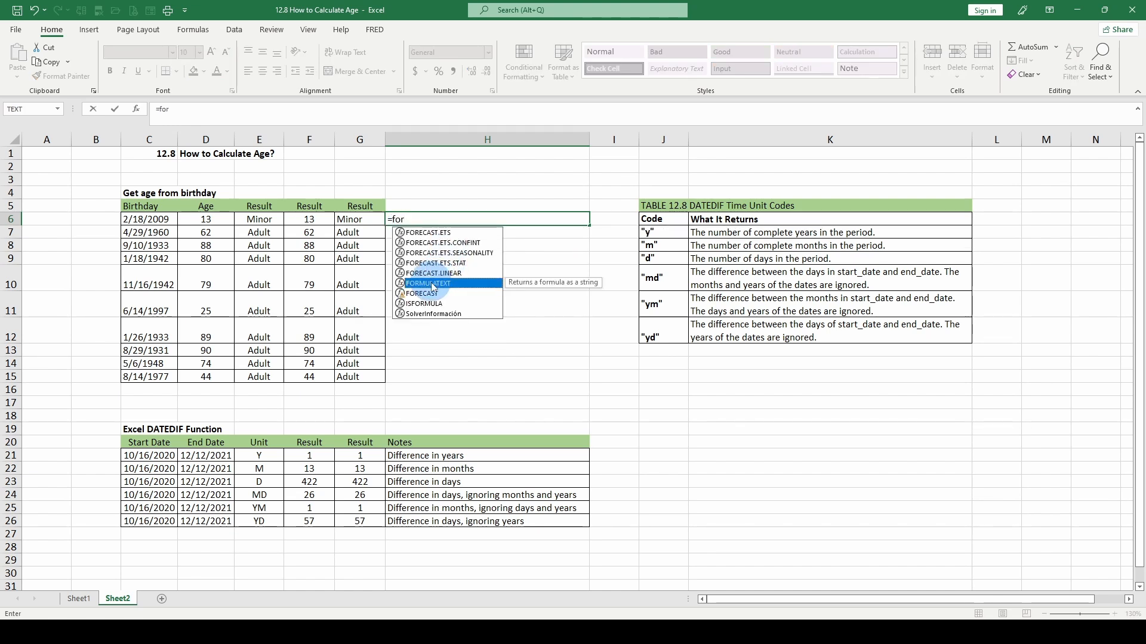
pyautogui.click(202, 221)
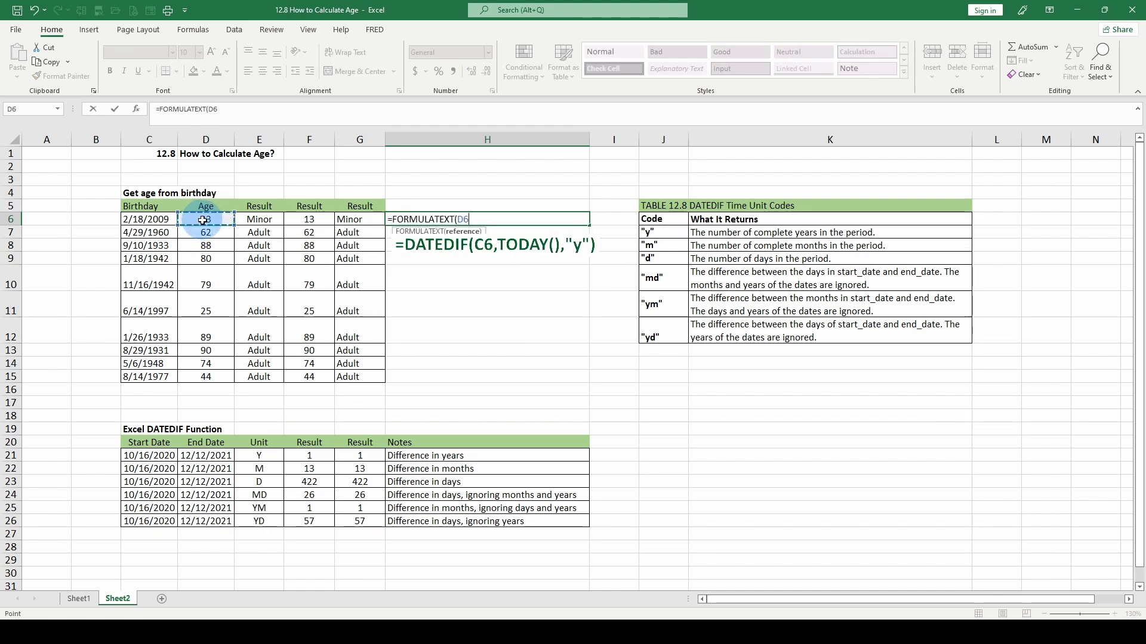
pyautogui.hotkey('ctrl', 'Return')
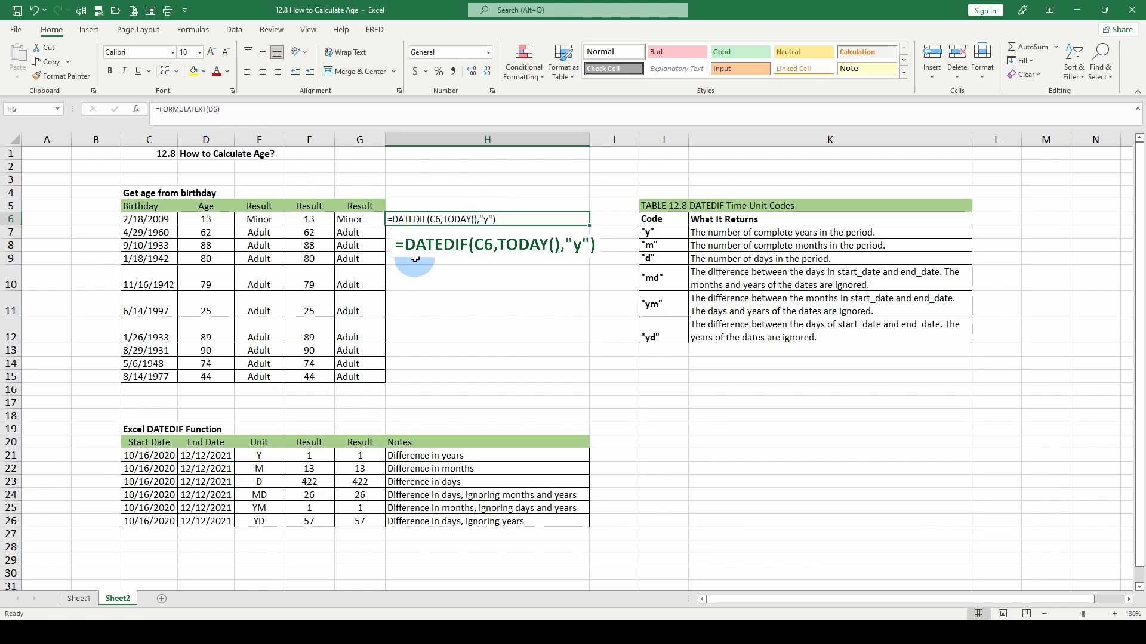
# Review D6's DATEDIF formula unchanged, then start typing =datedi in H9.
pyautogui.click(207, 219)
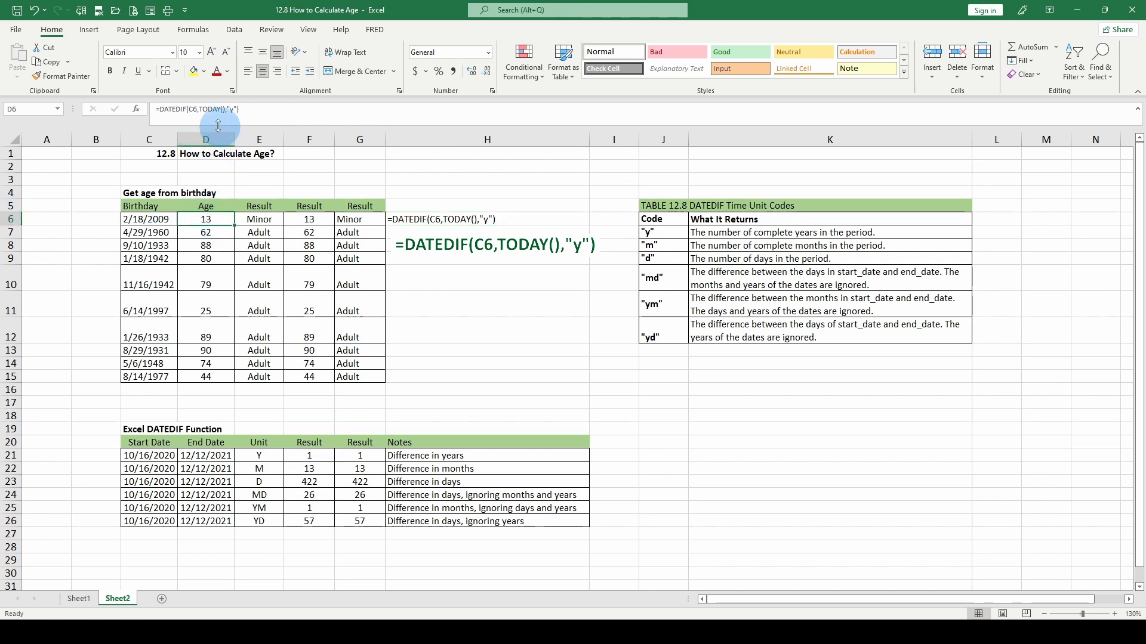
pyautogui.click(199, 110)
pyautogui.click(179, 111)
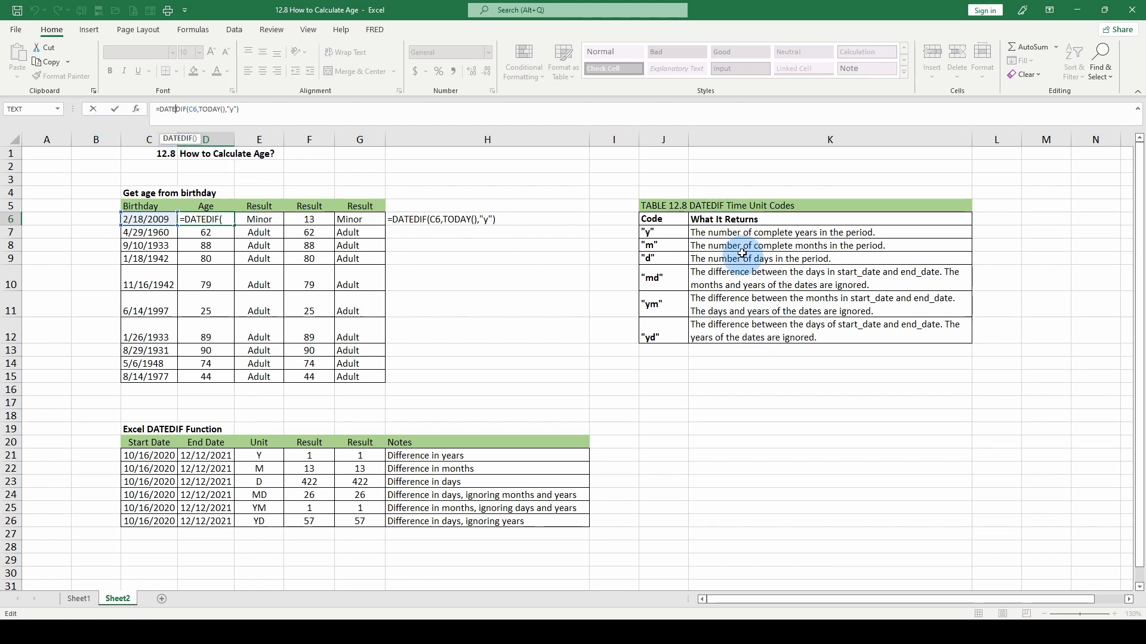
pyautogui.click(661, 219)
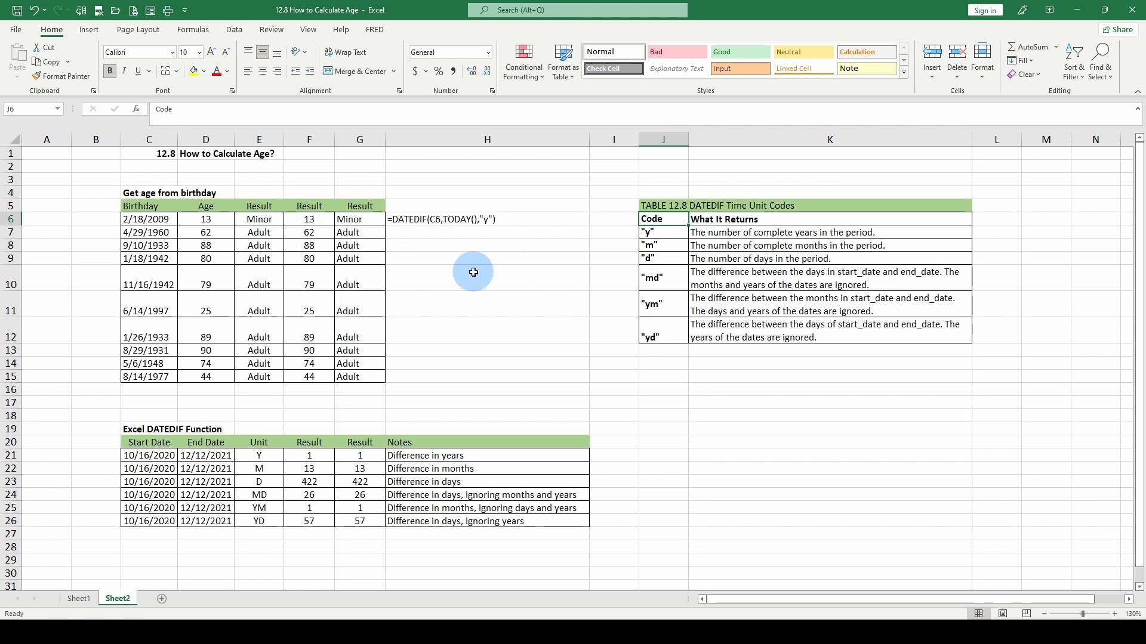
pyautogui.click(492, 257)
pyautogui.write('=datedif')
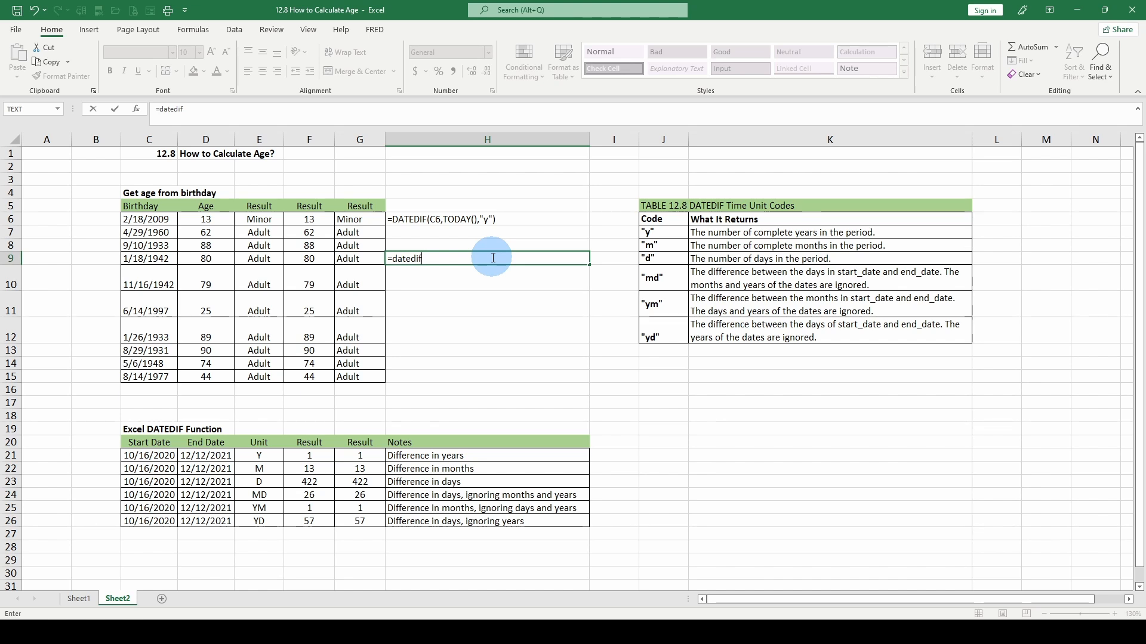
# Cancel the unfinished =datedi entry so H9 stays blank.
pyautogui.press('Escape')
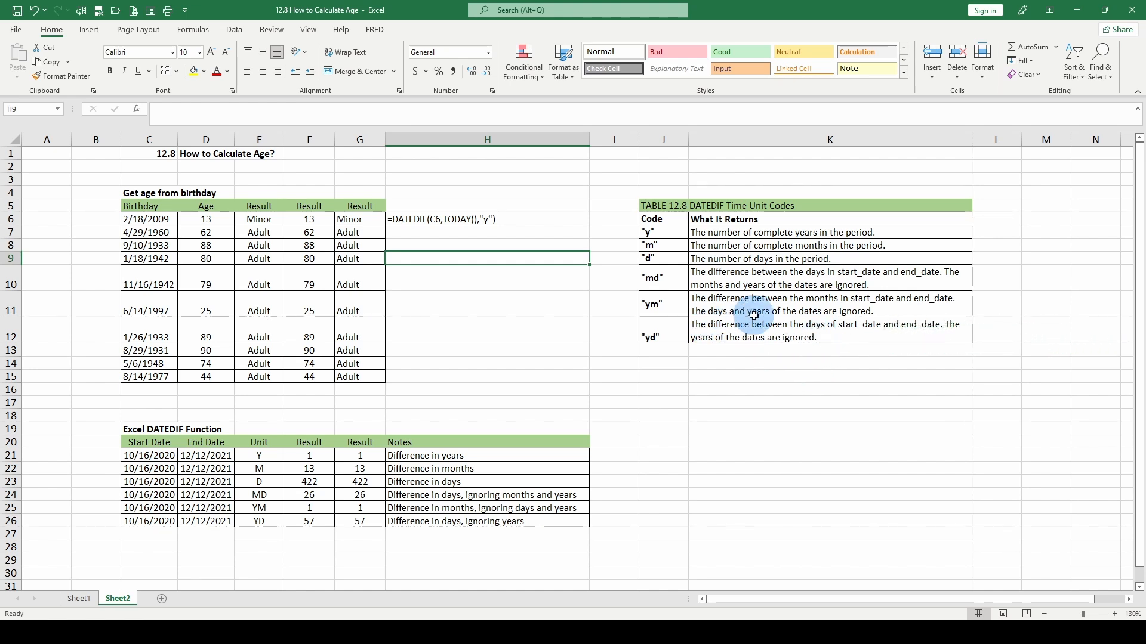
pyautogui.click(435, 219)
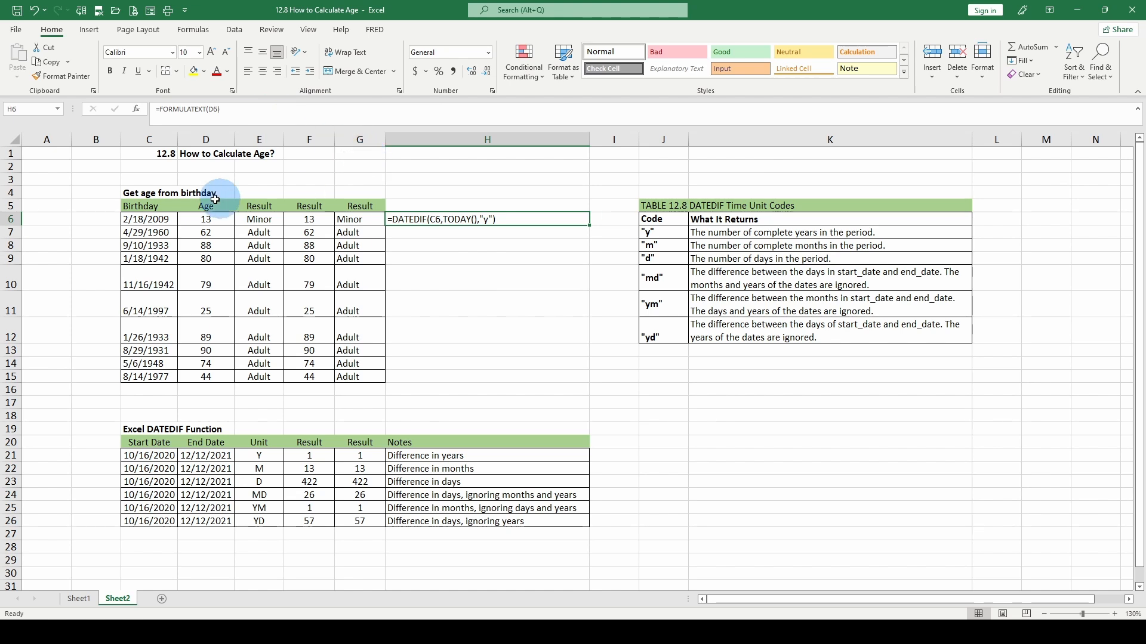
pyautogui.click(203, 218)
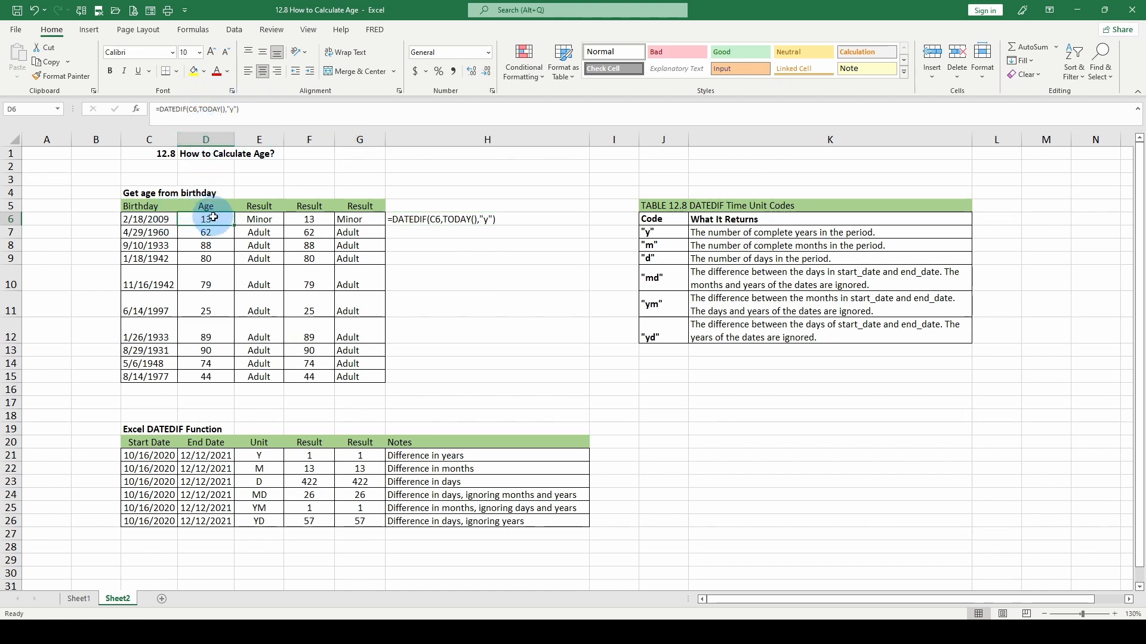
pyautogui.doubleClick(230, 110)
pyautogui.write('m')
pyautogui.press('Return')
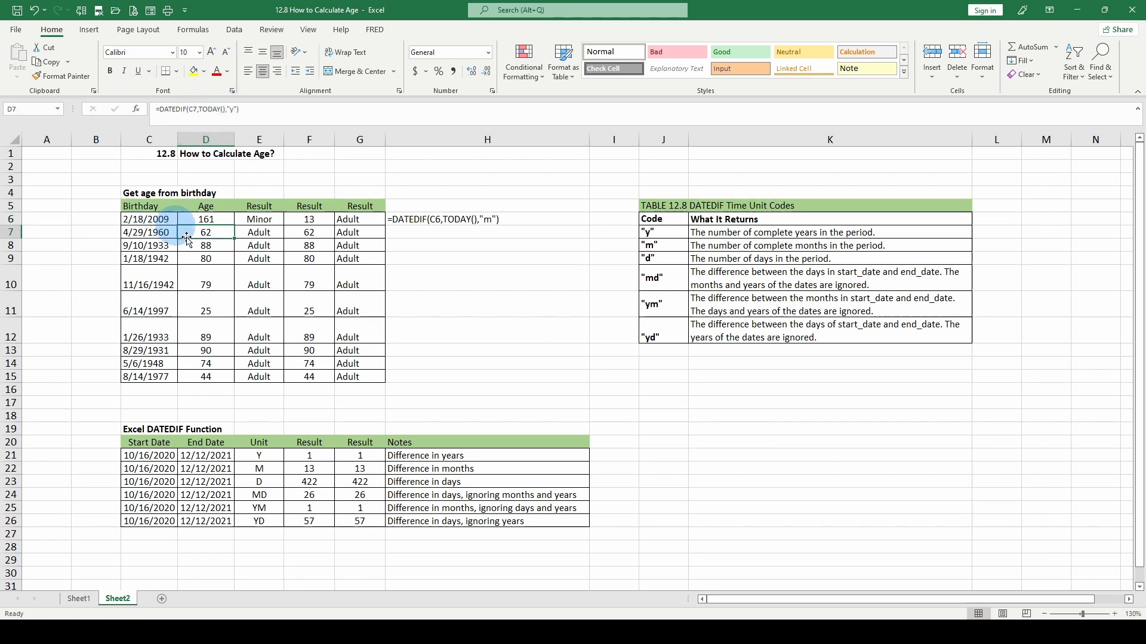
pyautogui.click(210, 217)
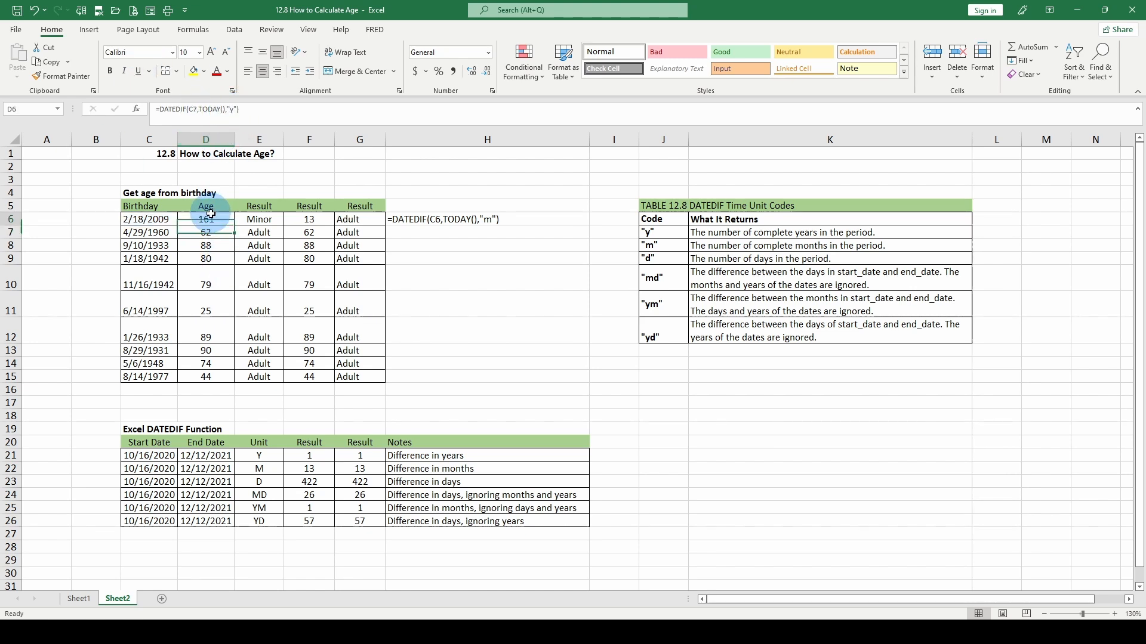
pyautogui.doubleClick(234, 109)
pyautogui.write('d')
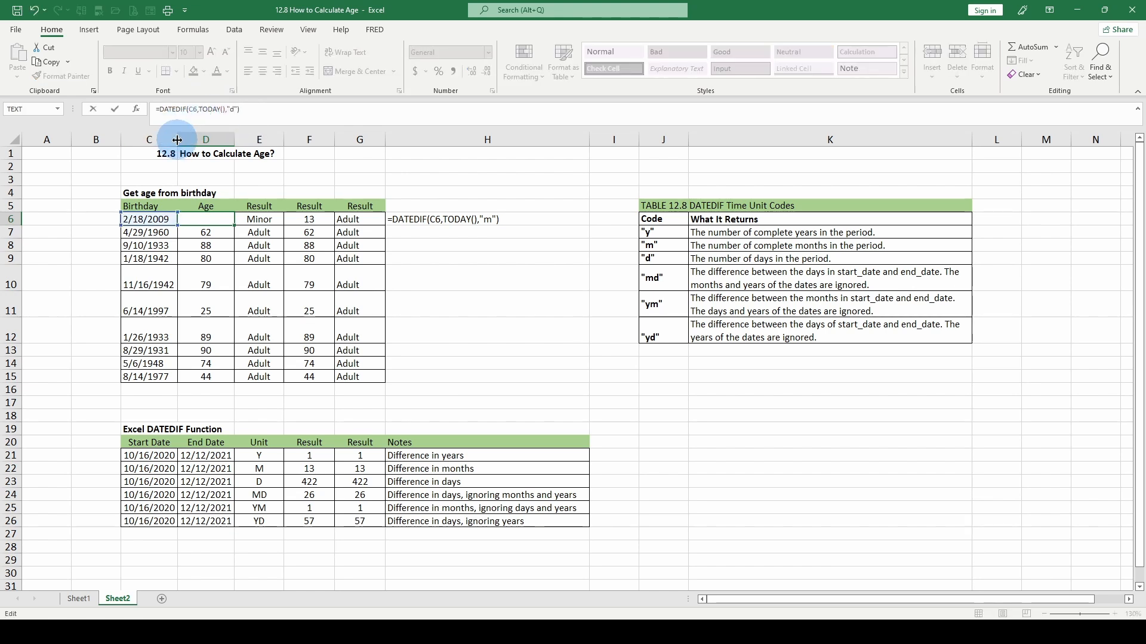
pyautogui.press('Return')
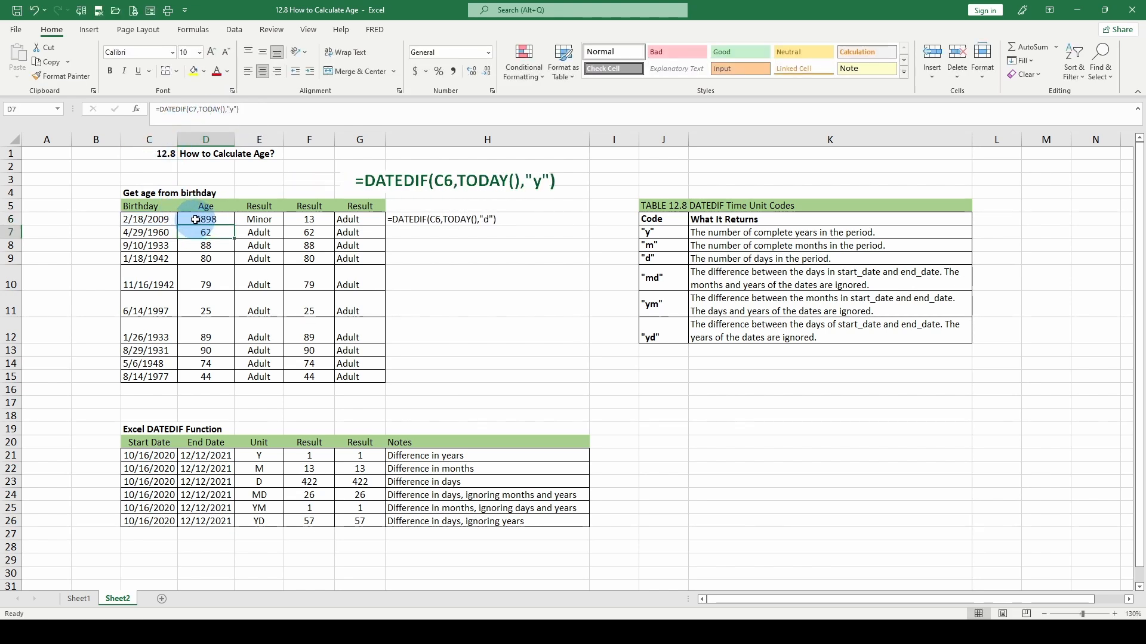
pyautogui.click(196, 219)
pyautogui.click(232, 109)
pyautogui.doubleClick(235, 109)
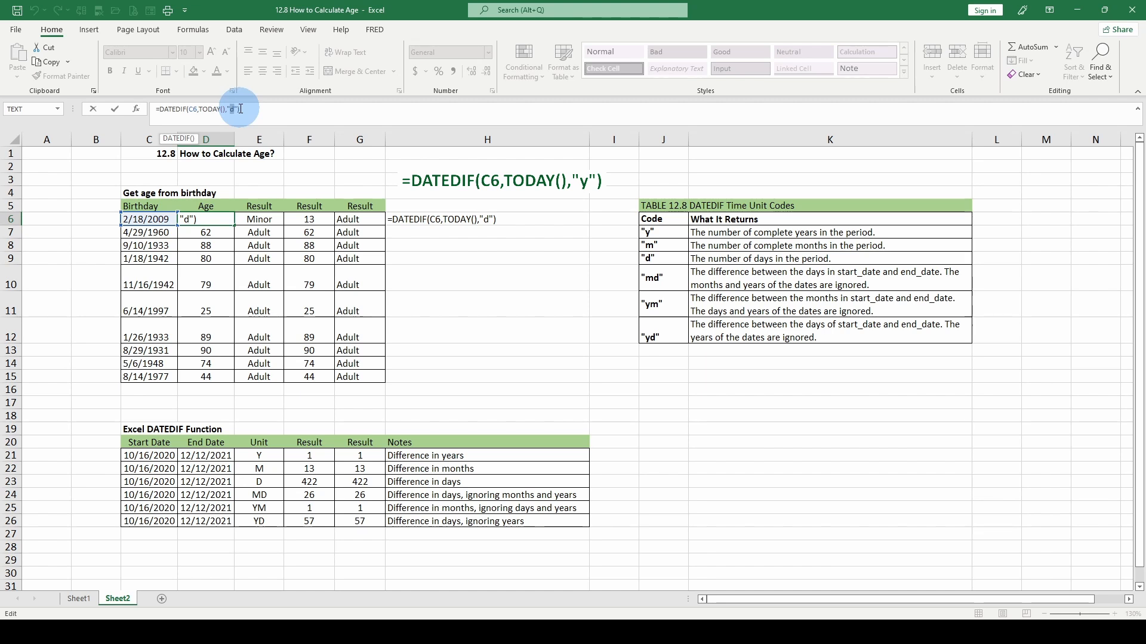
pyautogui.write('y')
pyautogui.press('Return')
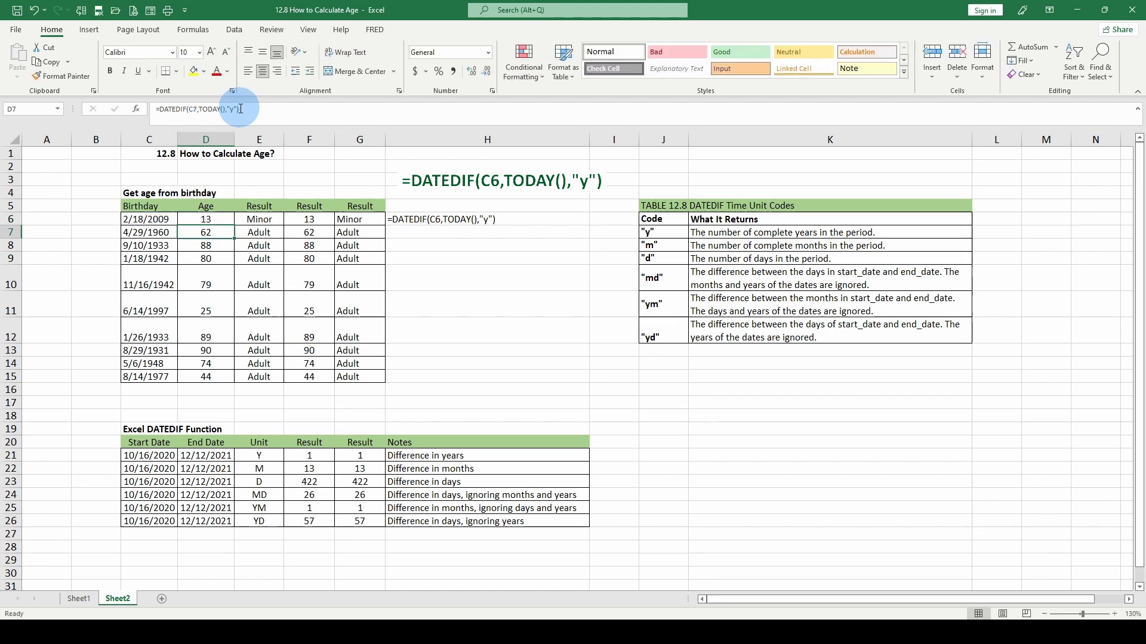
pyautogui.click(195, 220)
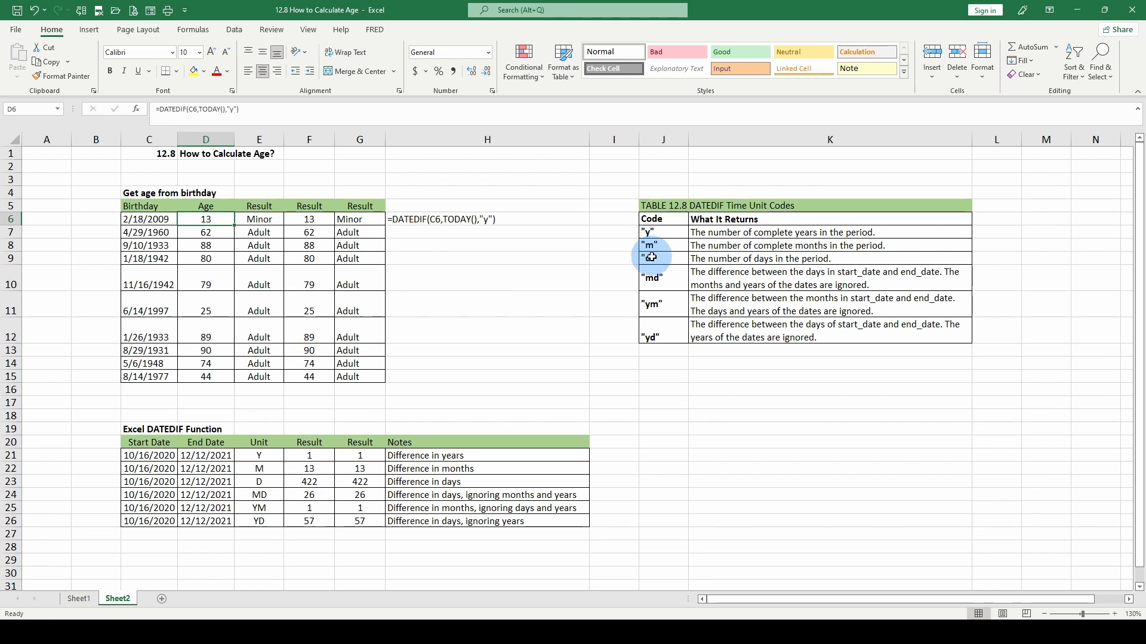
pyautogui.press('Right')
pyautogui.press('Right')
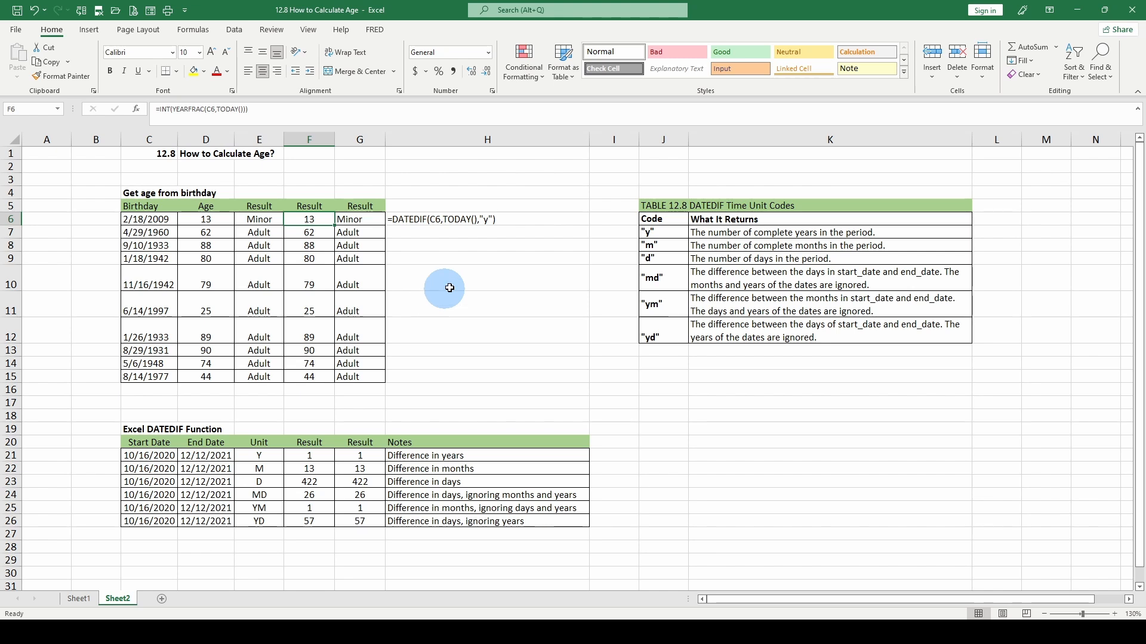
pyautogui.click(259, 219)
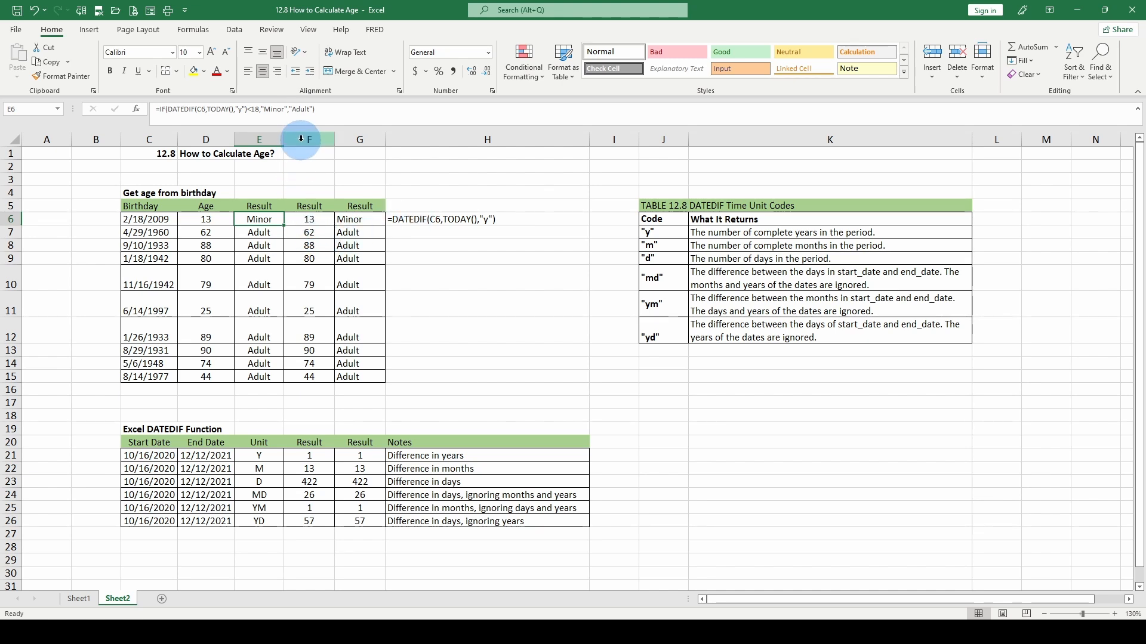
pyautogui.click(308, 219)
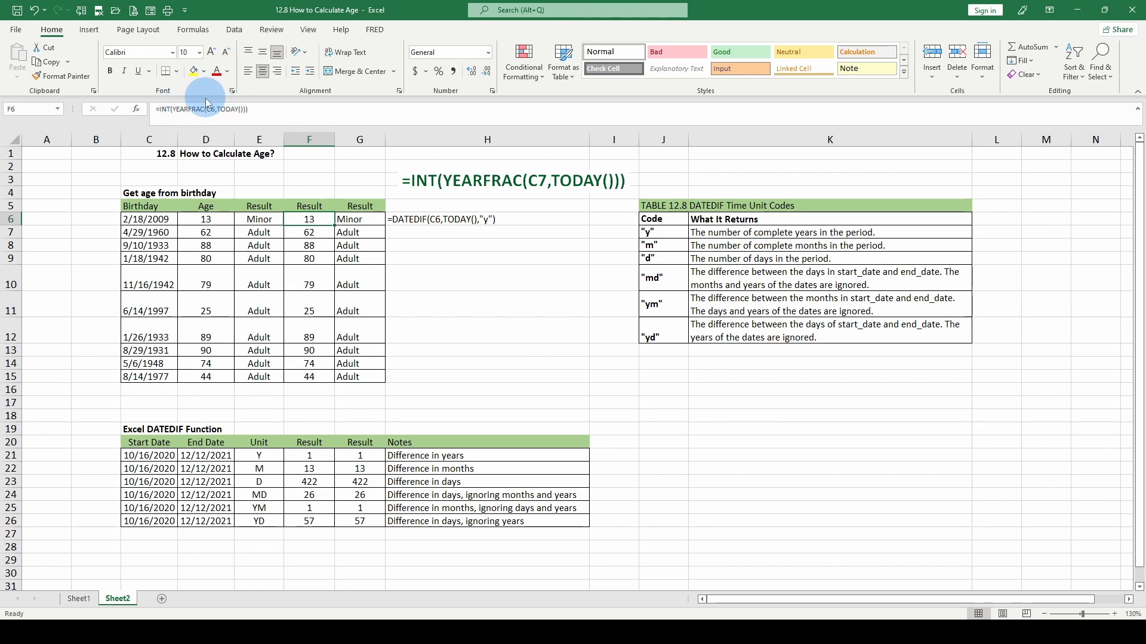
# Start a YEARFRAC formula in H7, then cancel the unfinished entry.
pyautogui.click(451, 232)
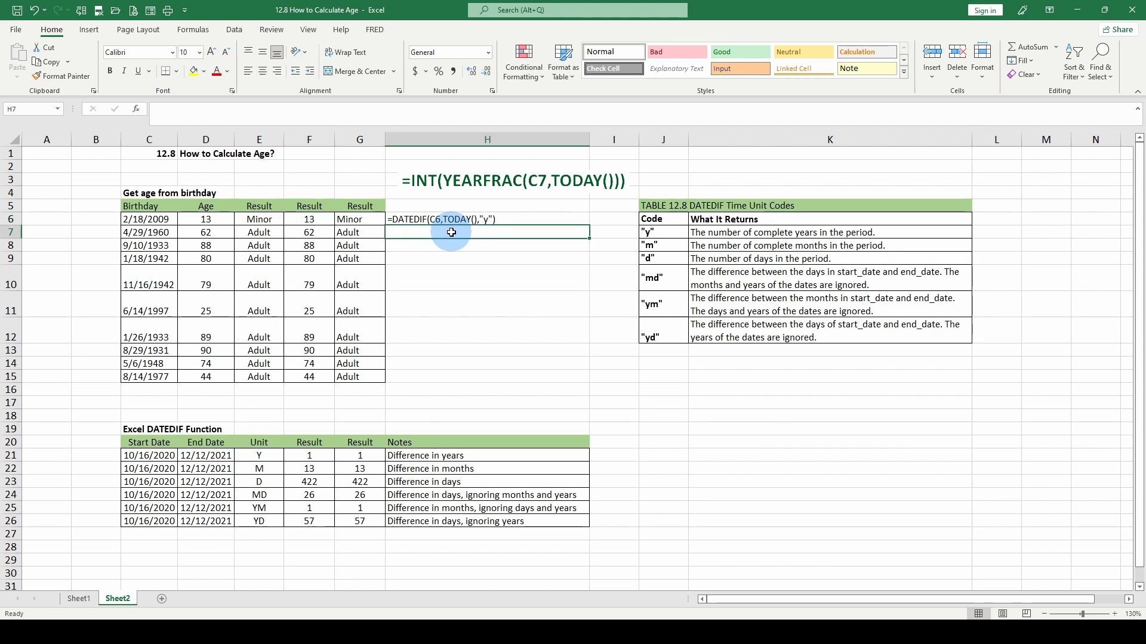
pyautogui.write('=year')
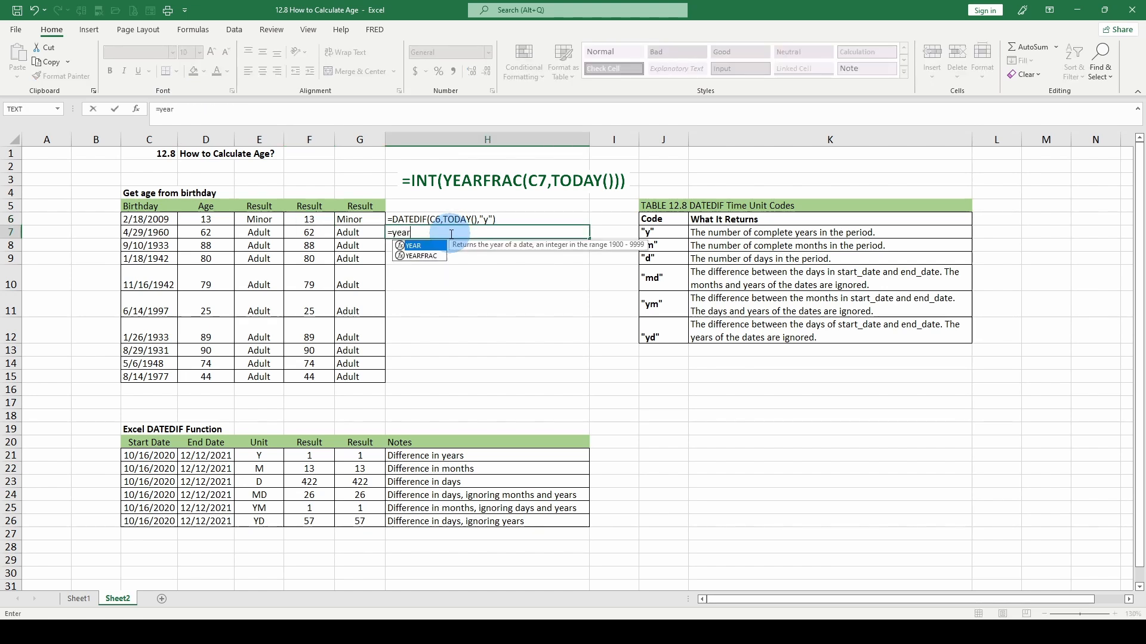
pyautogui.press('Down')
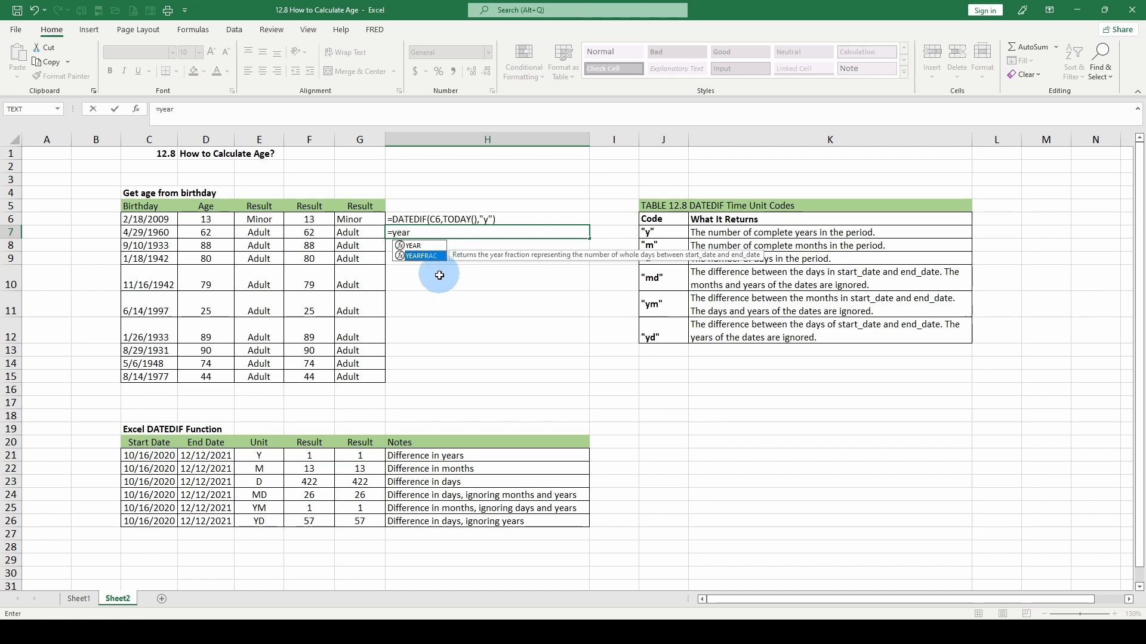
pyautogui.press('Escape')
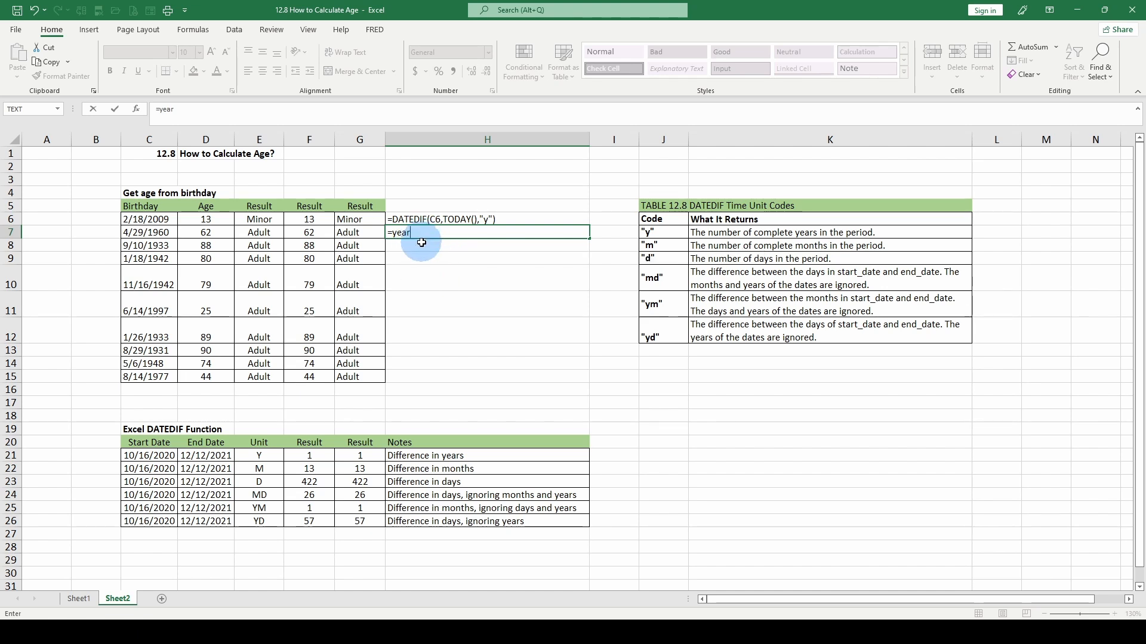
pyautogui.press('Escape')
# Remove INT from F7's formula to see 62.21944, then undo back to 62.
pyautogui.click(310, 232)
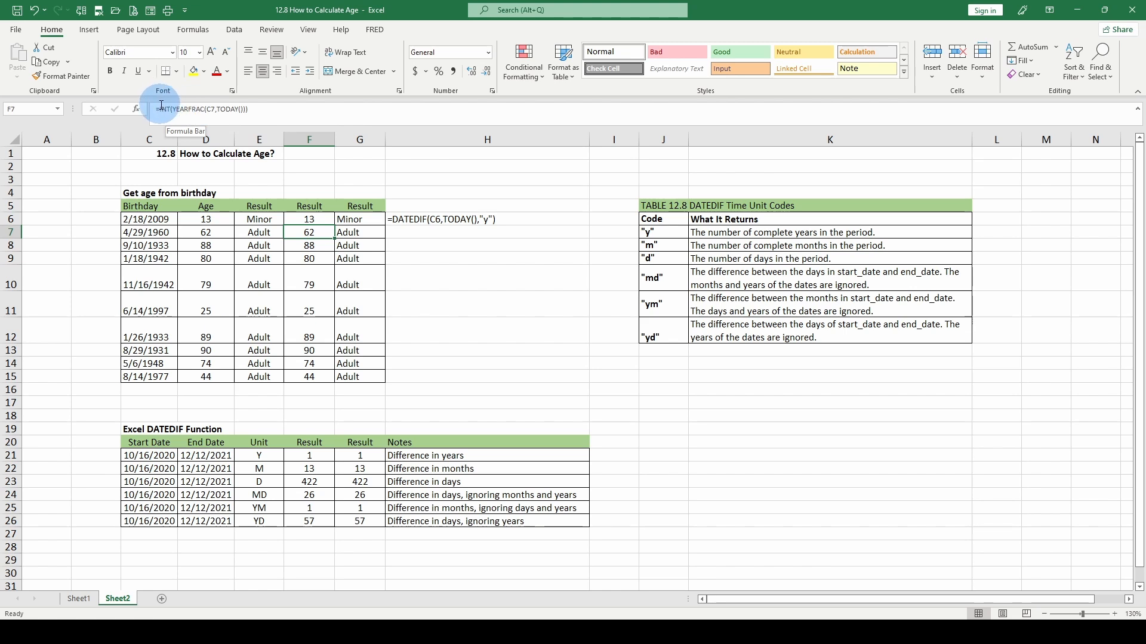
pyautogui.click(159, 109)
pyautogui.press('Delete')
pyautogui.press('Delete')
pyautogui.press('Delete')
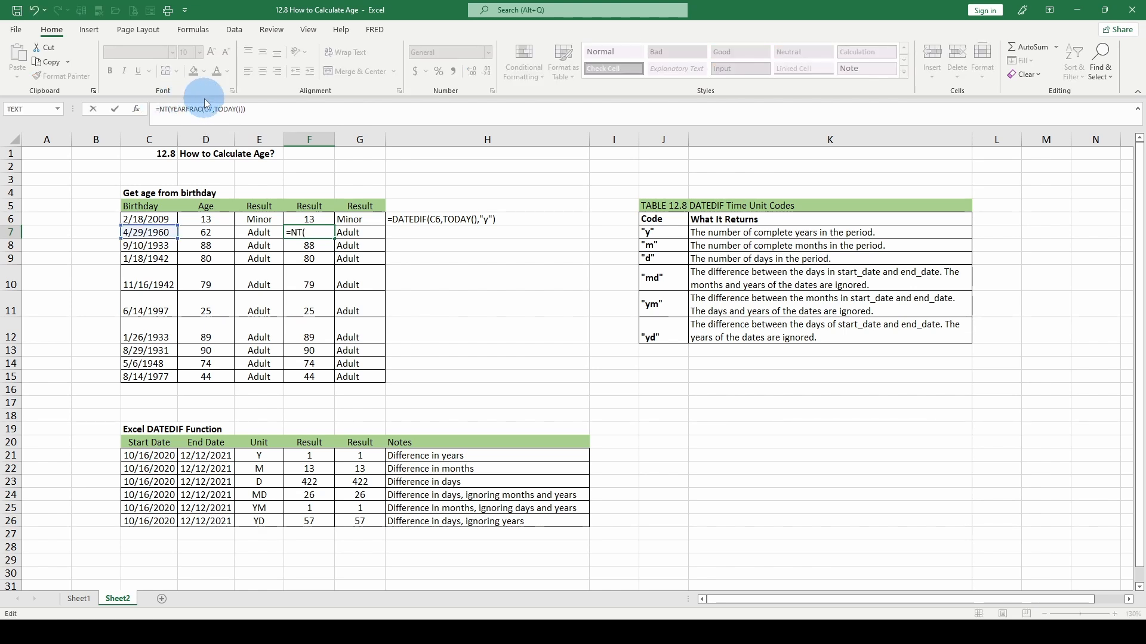
pyautogui.hotkey('ctrl', 'Return')
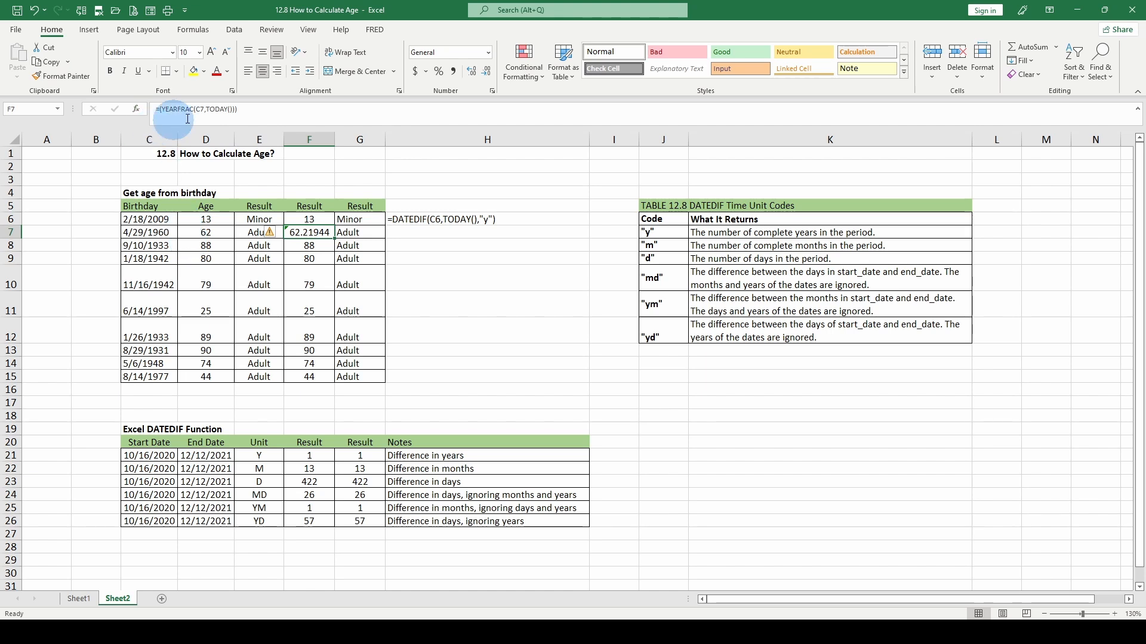
pyautogui.hotkey('ctrl', 'z')
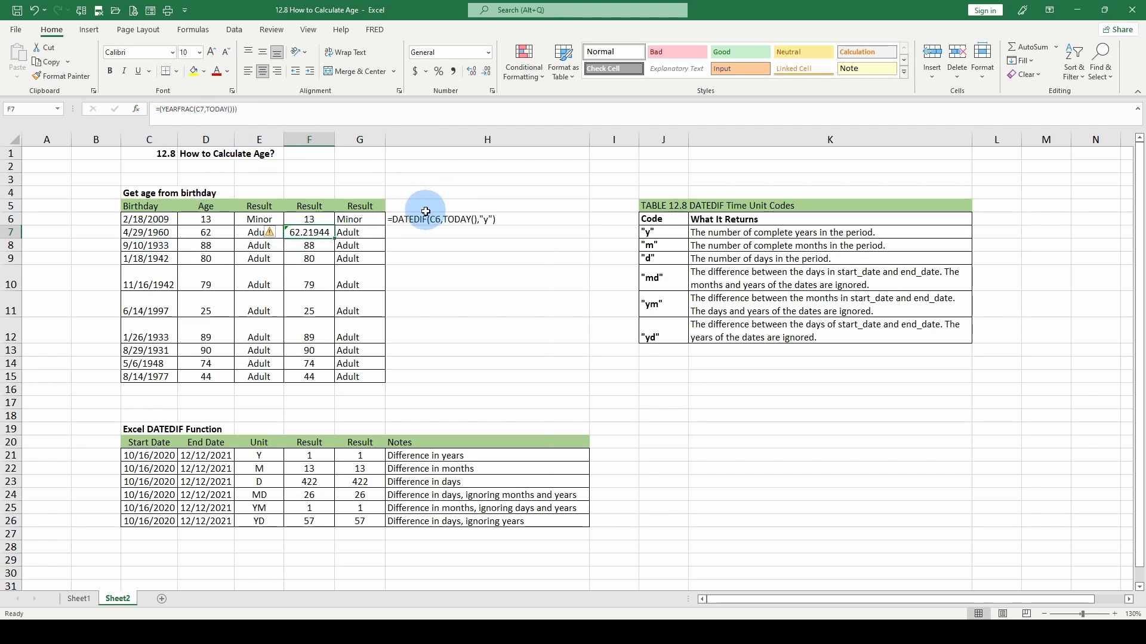
pyautogui.click(439, 230)
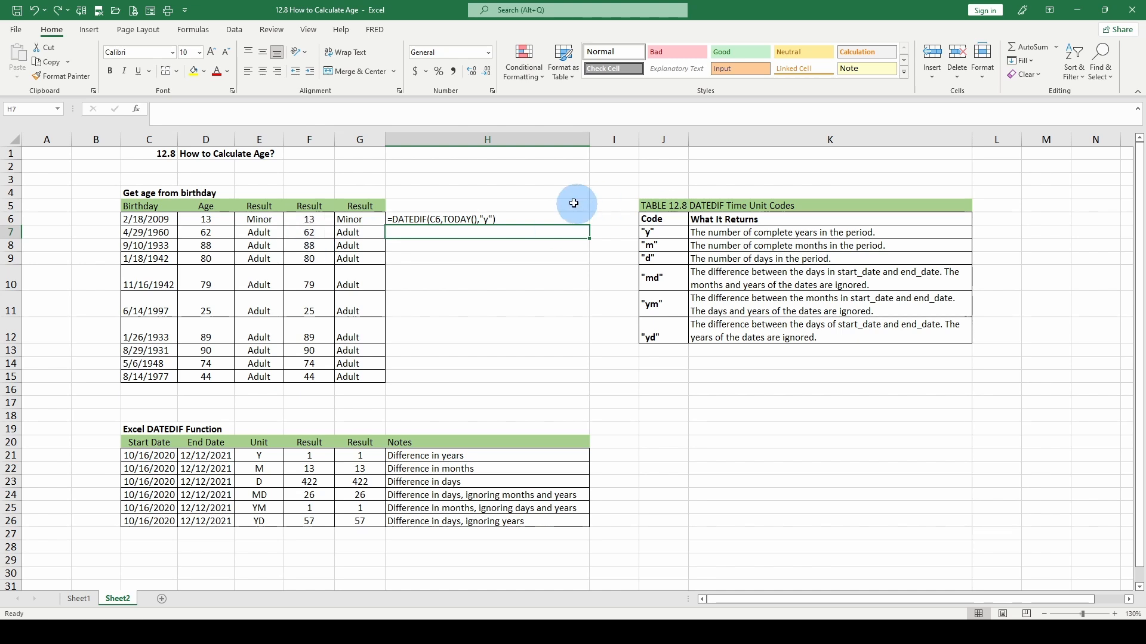
# Copy H6's FORMULATEXT formula down into H7 beneath the DATEDIF formula text.
pyautogui.moveTo(467, 220); pyautogui.dragTo(464, 226)
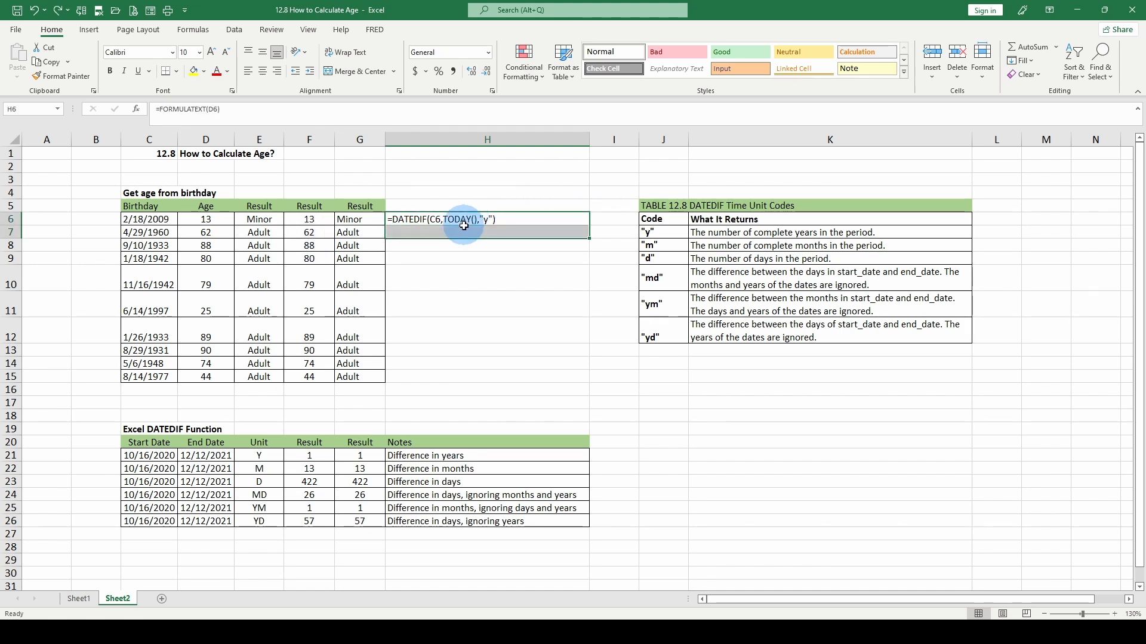
pyautogui.hotkey('ctrl', 'd')
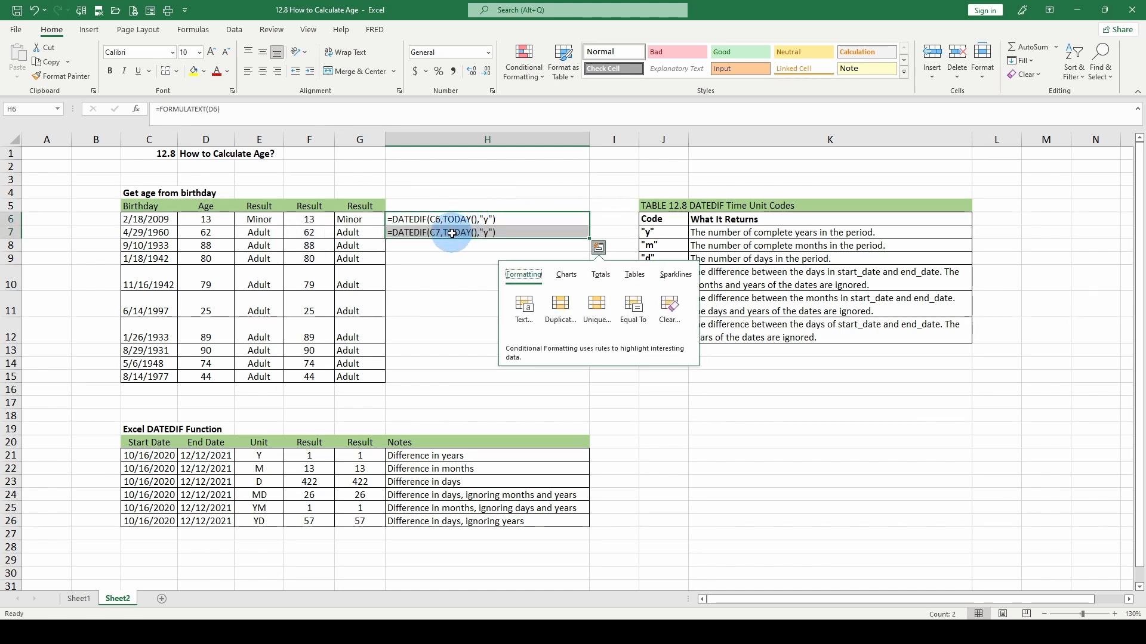
pyautogui.click(449, 233)
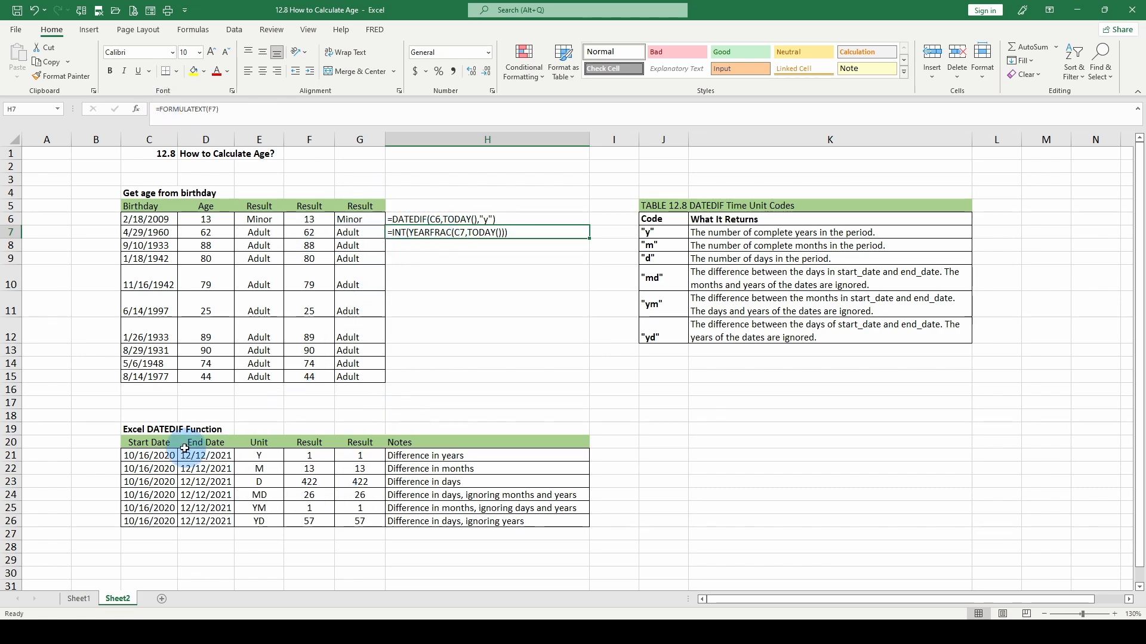
# Review row 21's start date, end date, unit code Y and years formula in F21.
pyautogui.scroll(-1, 227, 482)
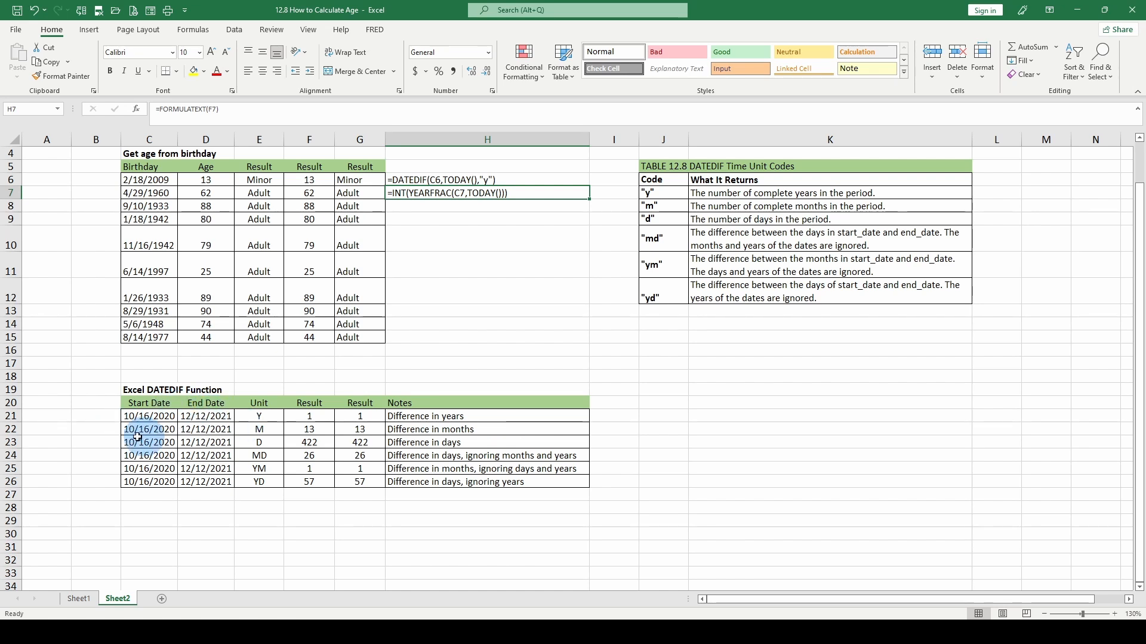
pyautogui.click(159, 416)
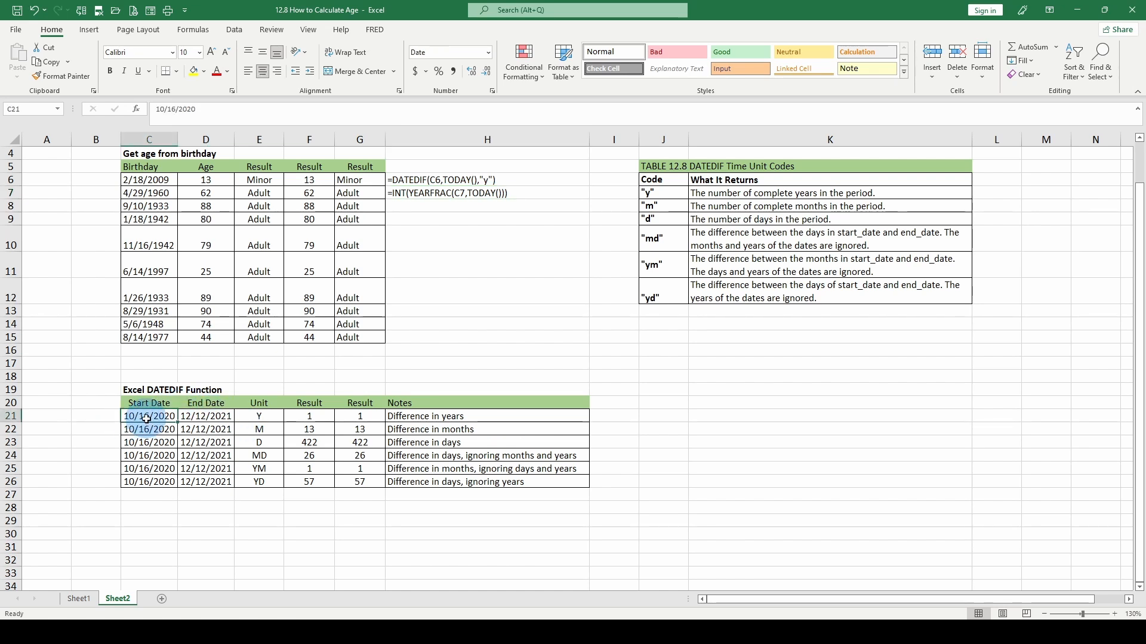
pyautogui.click(210, 416)
pyautogui.click(258, 416)
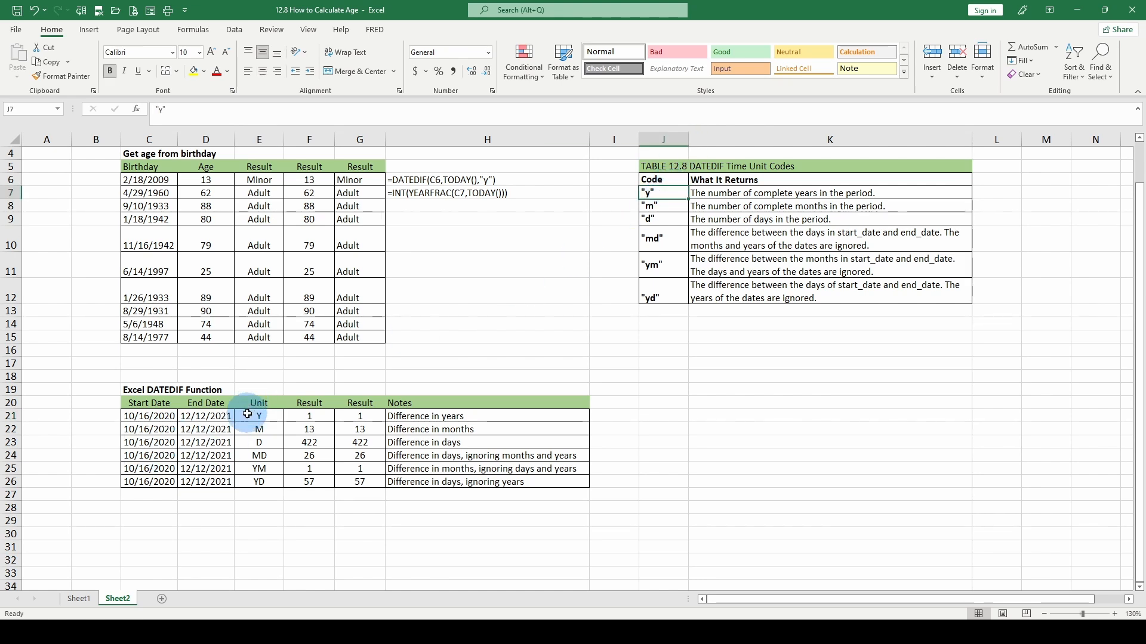
pyautogui.click(320, 419)
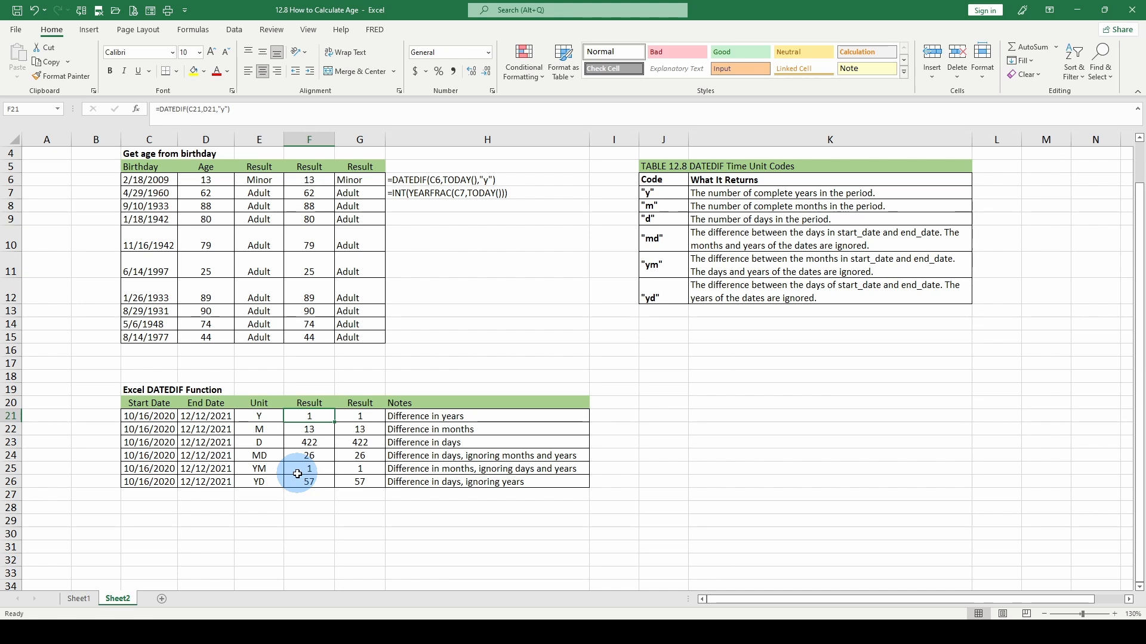
# Add a decimal place to F21 and test row 21 with dates 12/31/2020 and 1/1/2021.
pyautogui.click(472, 72)
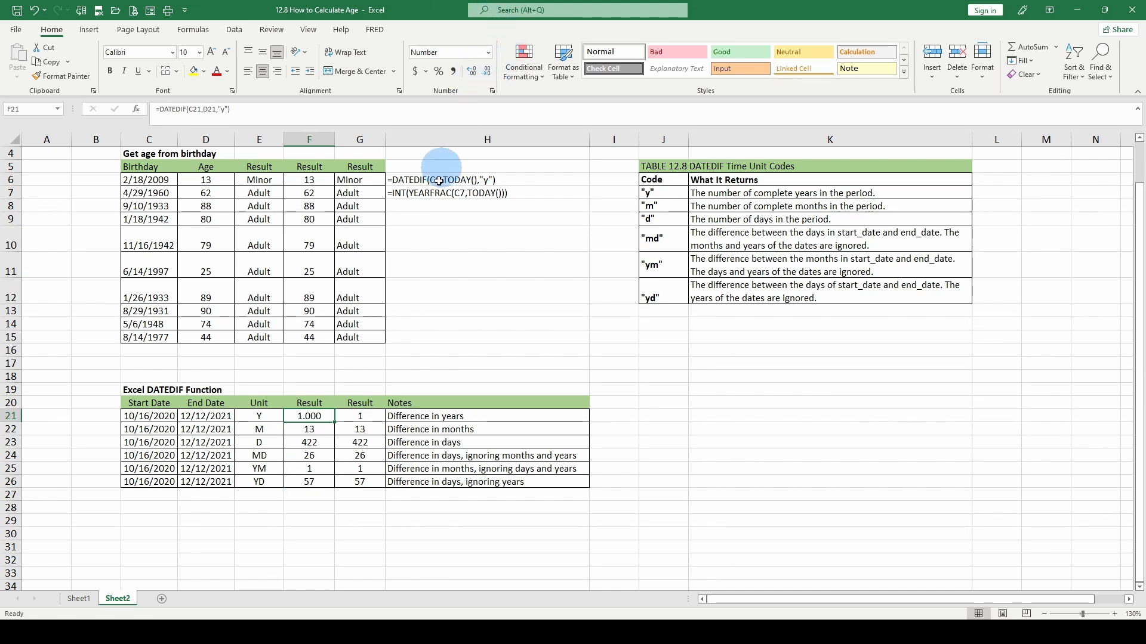
pyautogui.click(360, 416)
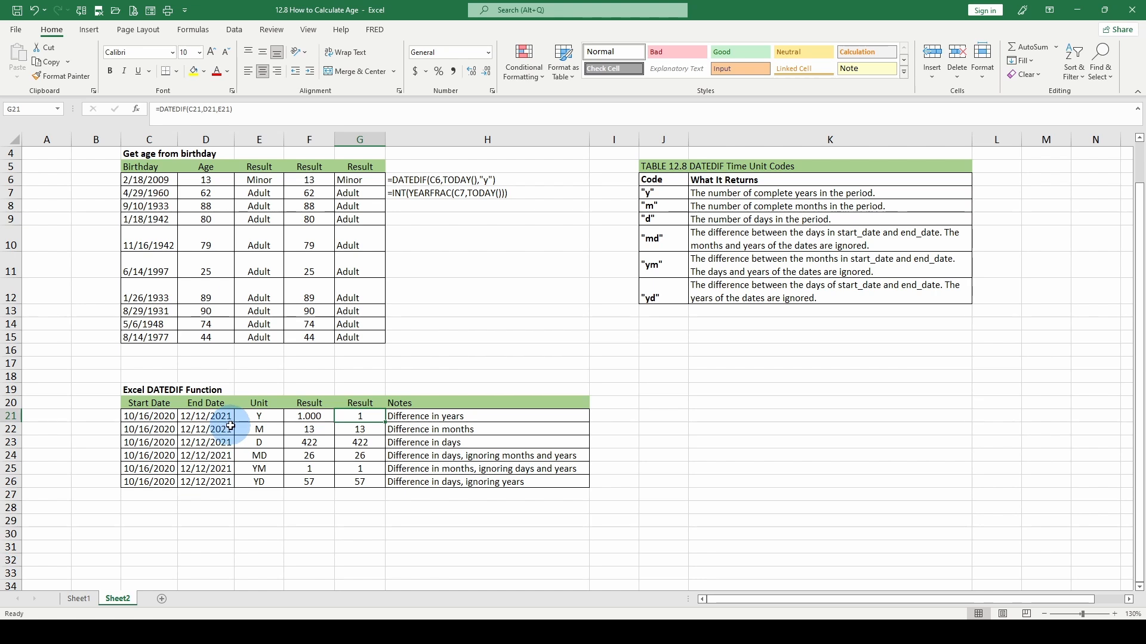
pyautogui.click(150, 414)
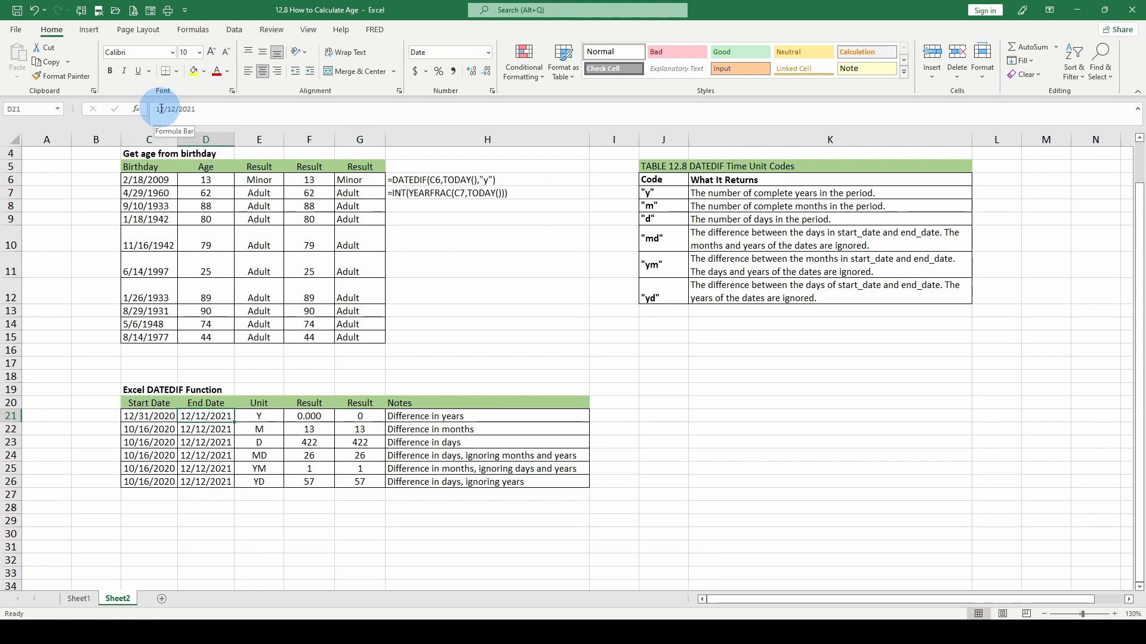
pyautogui.click(161, 109)
pyautogui.press('BackSpace')
pyautogui.press('Right')
pyautogui.press('Right')
pyautogui.press('Right')
pyautogui.press('BackSpace')
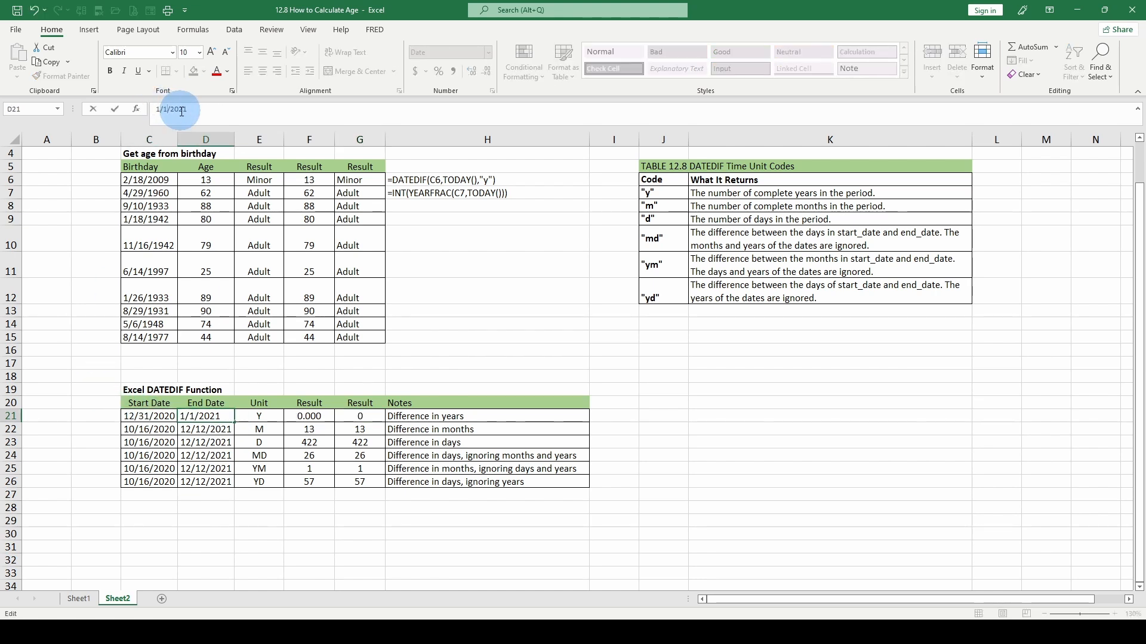
pyautogui.press('Return')
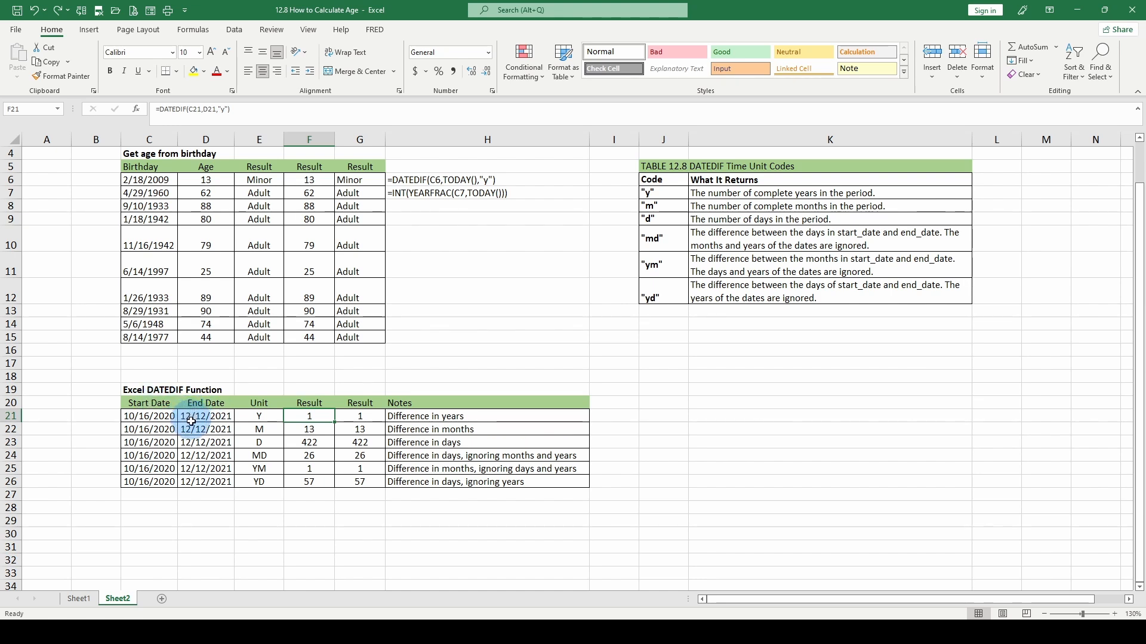
pyautogui.click(150, 418)
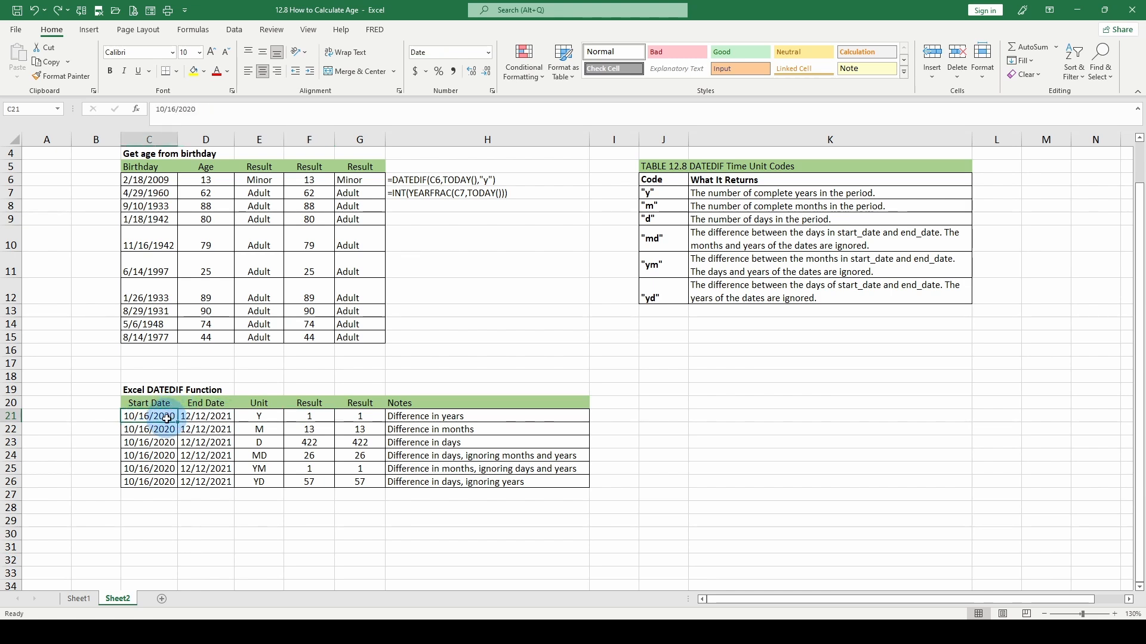
pyautogui.click(206, 415)
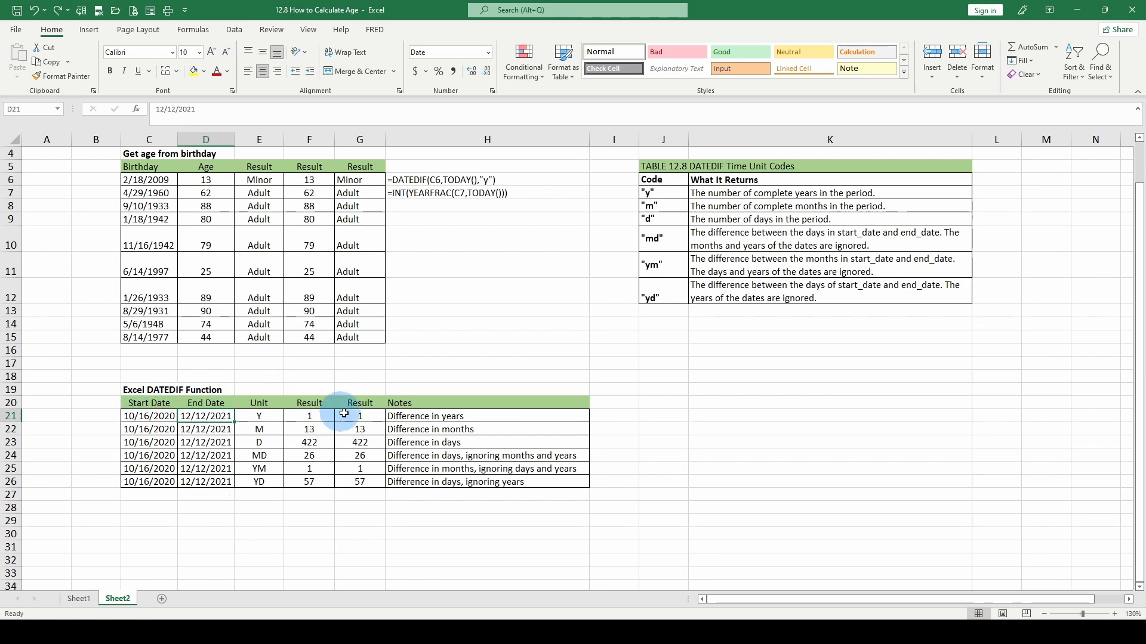
pyautogui.click(365, 417)
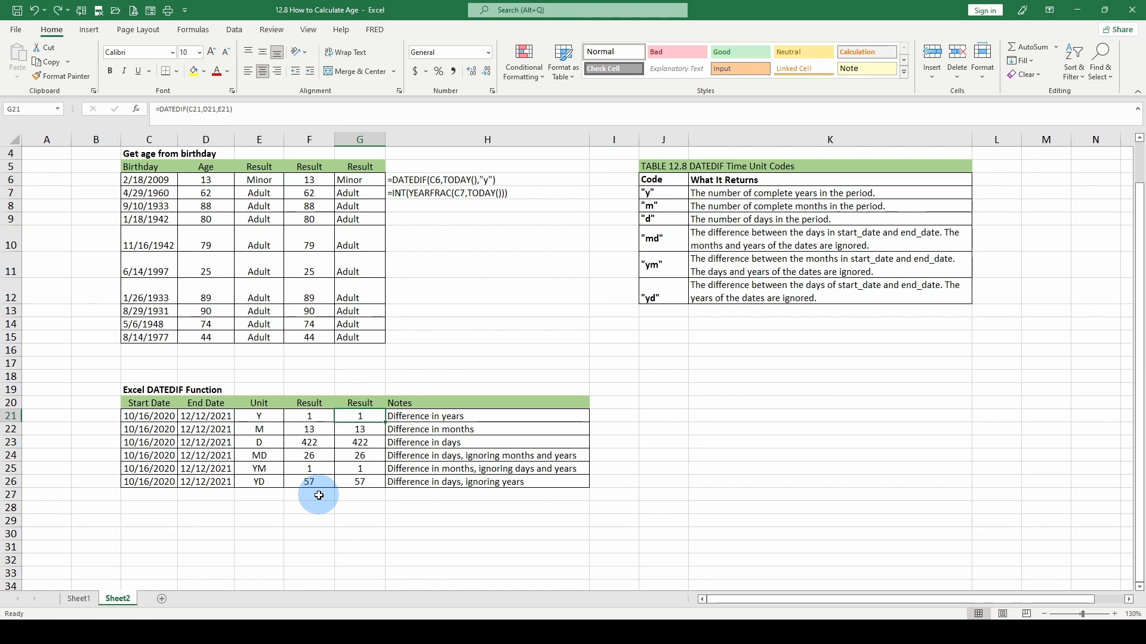
pyautogui.click(203, 418)
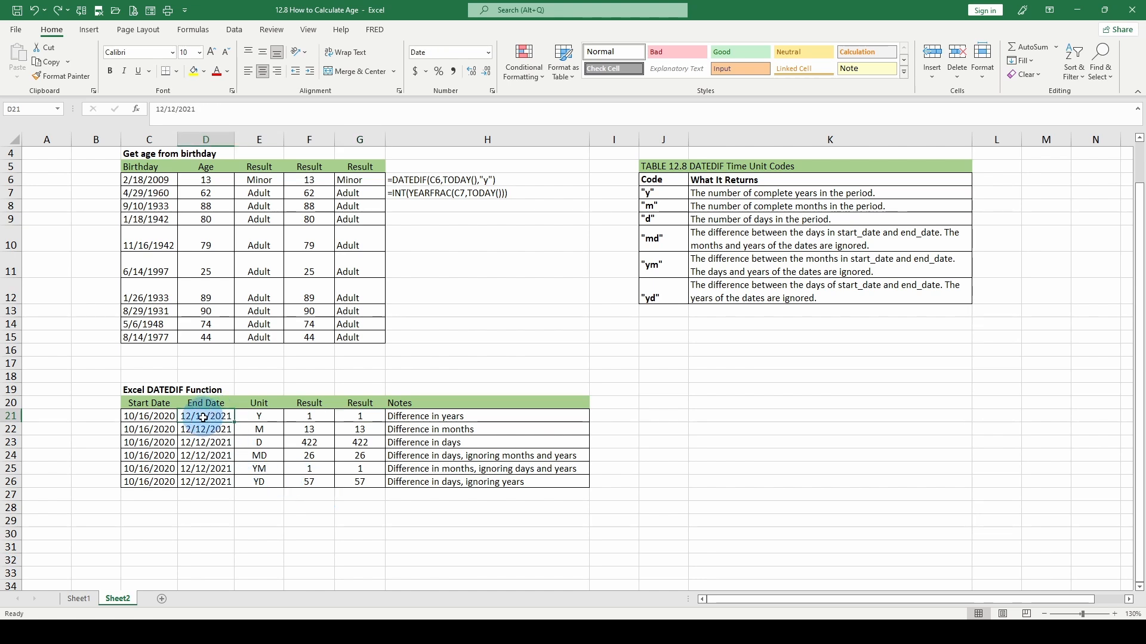
pyautogui.click(147, 414)
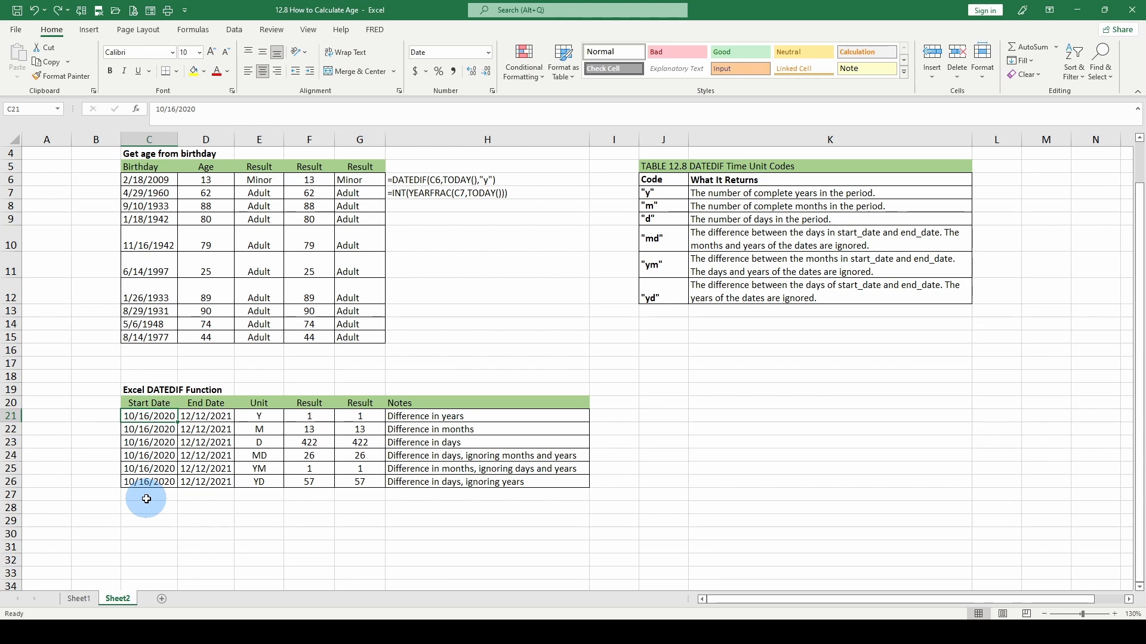
pyautogui.click(360, 430)
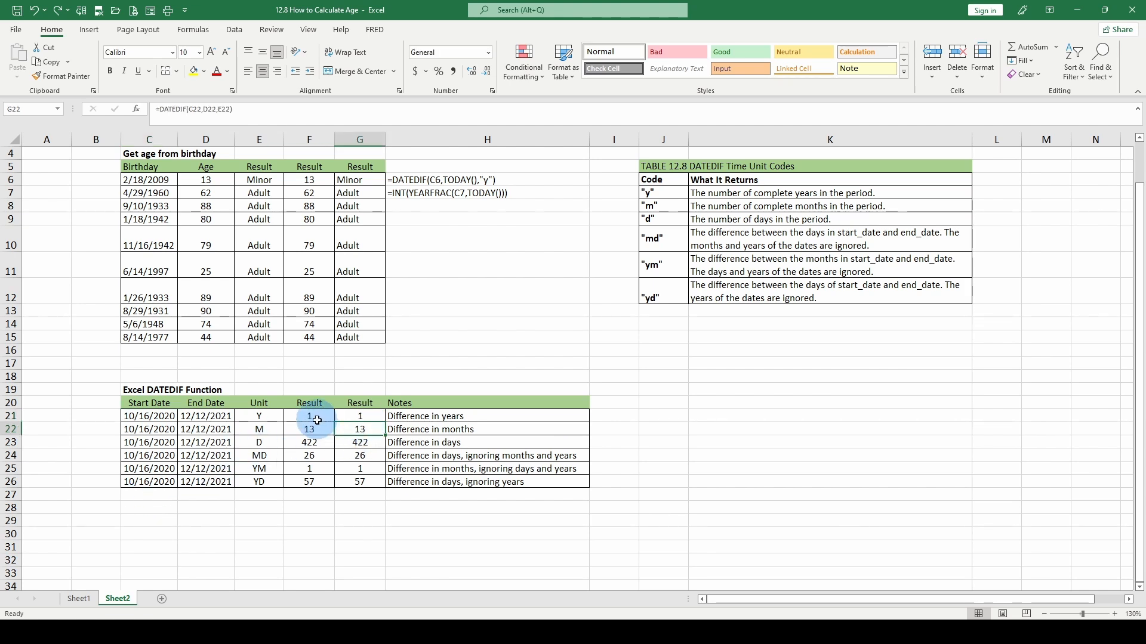
pyautogui.click(259, 429)
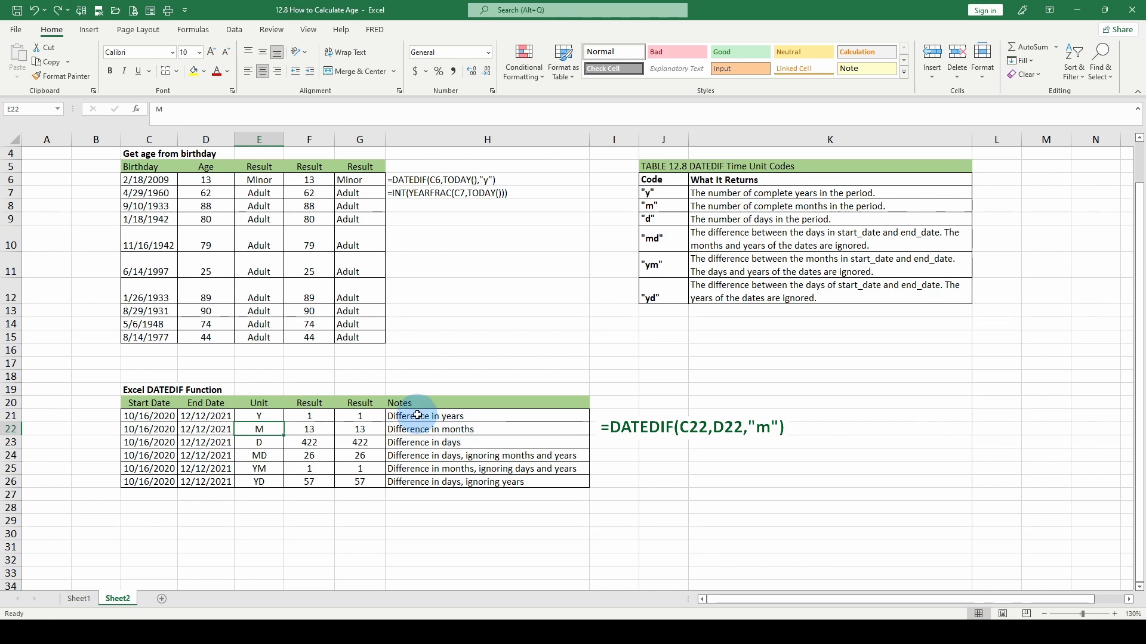
pyautogui.click(359, 443)
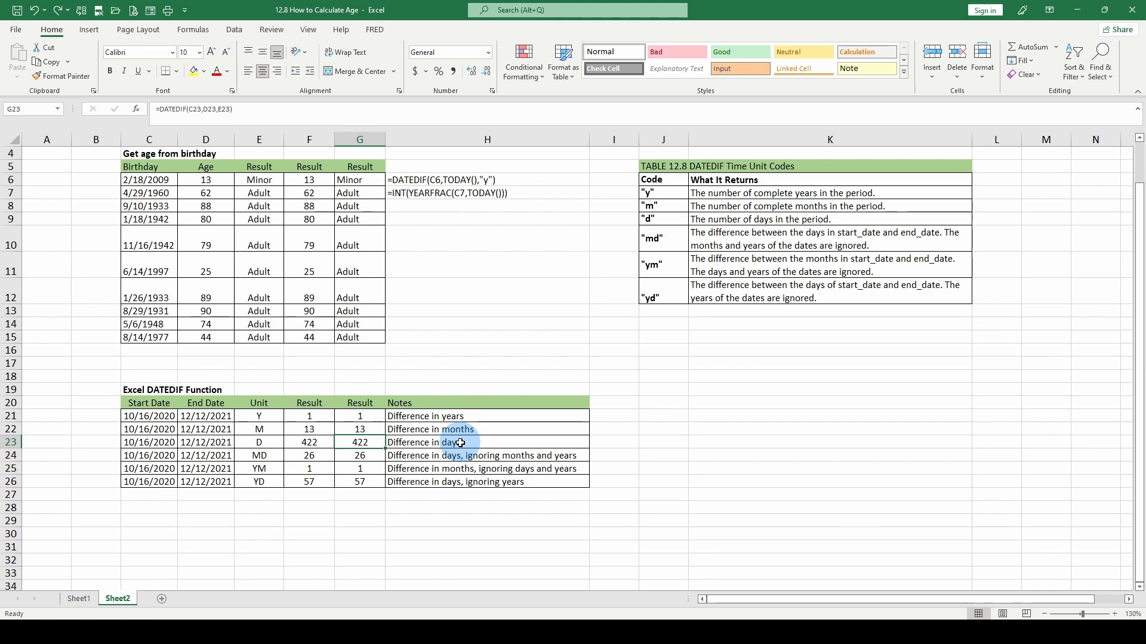
pyautogui.click(259, 453)
pyautogui.click(370, 454)
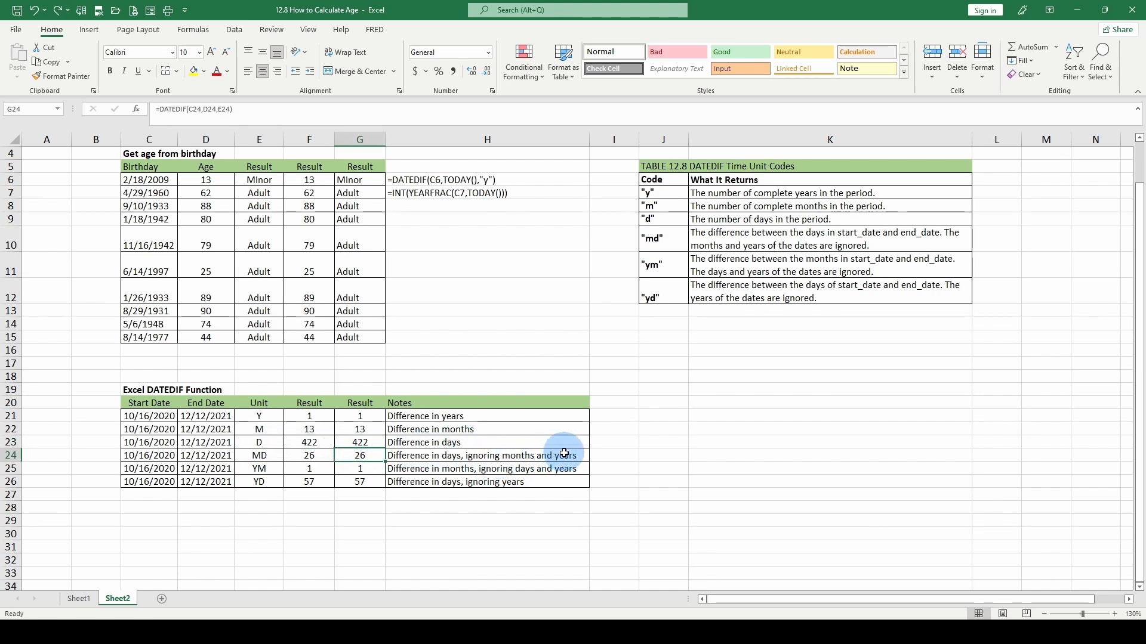
pyautogui.click(359, 469)
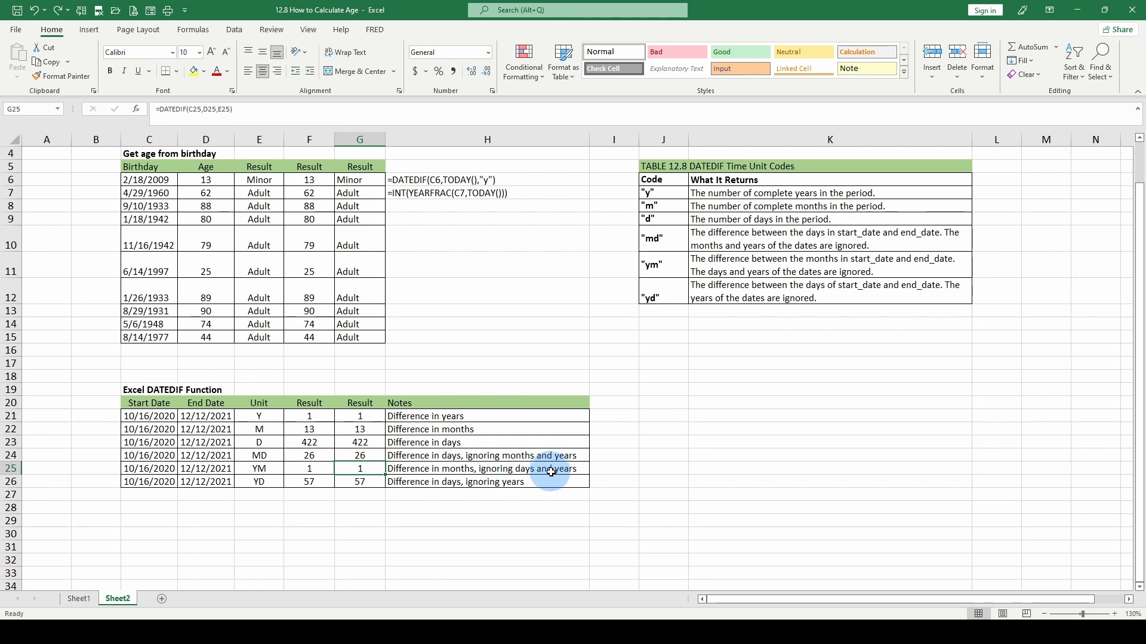
pyautogui.click(253, 478)
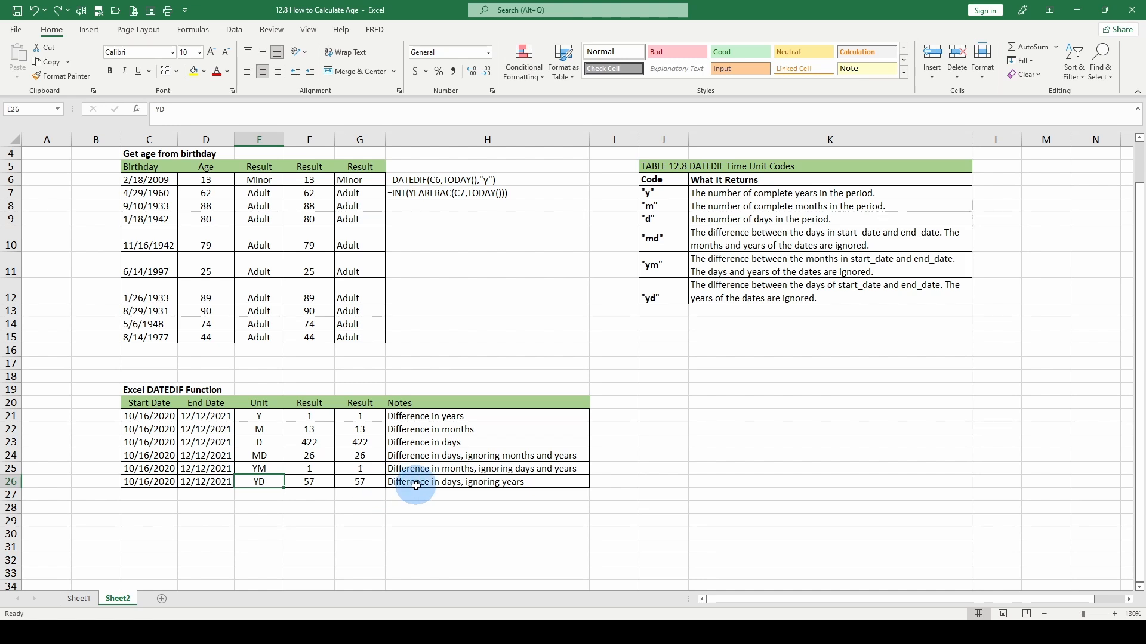
pyautogui.click(369, 481)
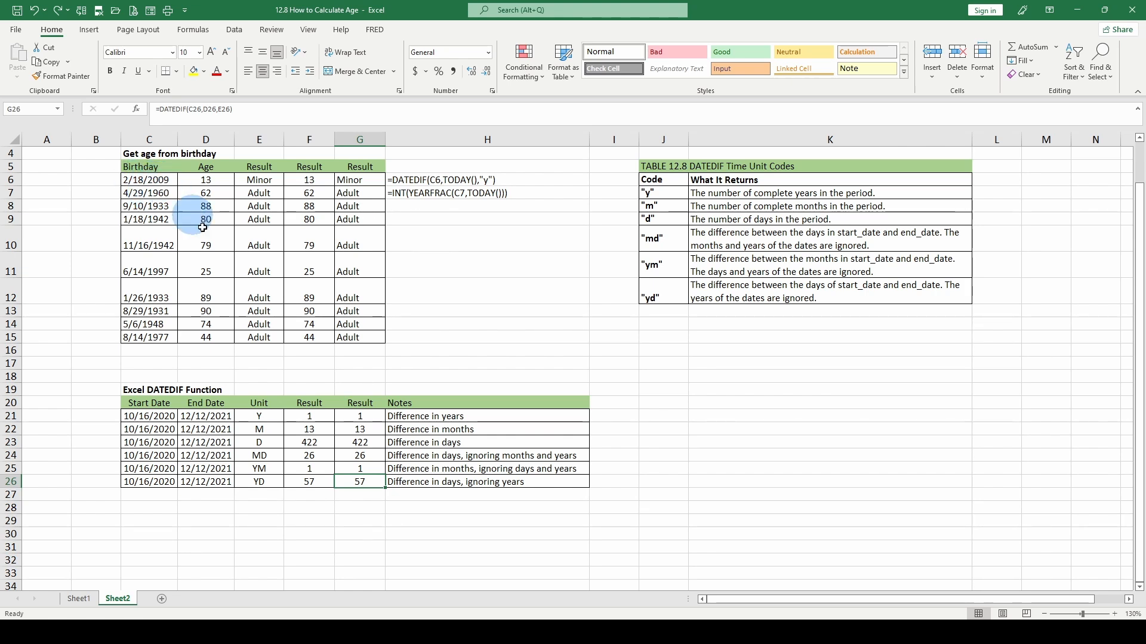
pyautogui.click(212, 471)
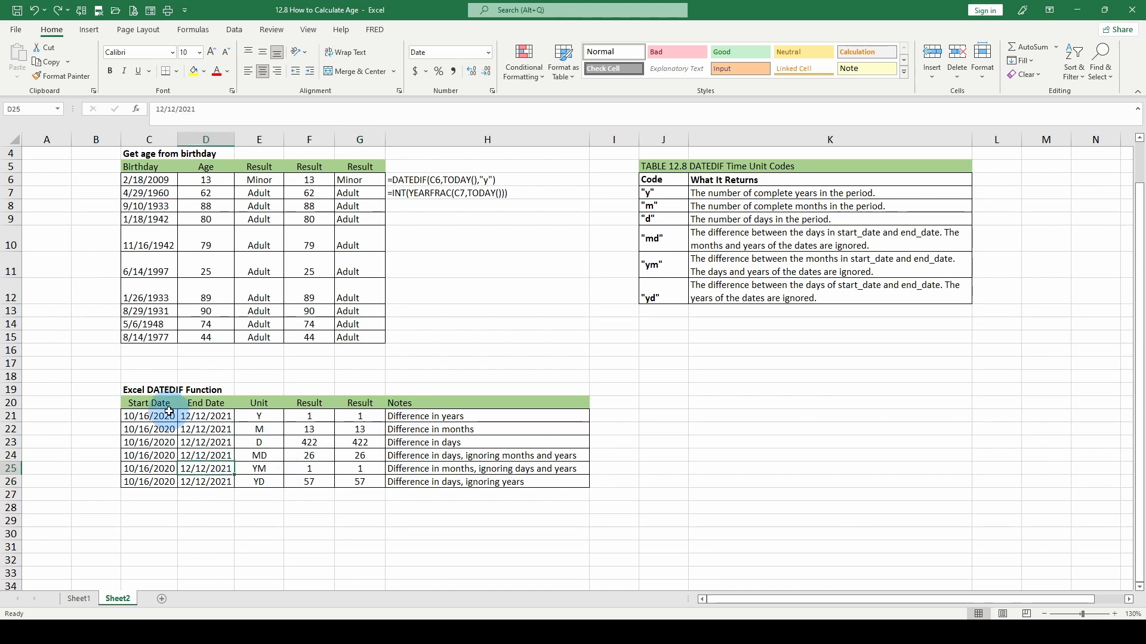
pyautogui.click(371, 417)
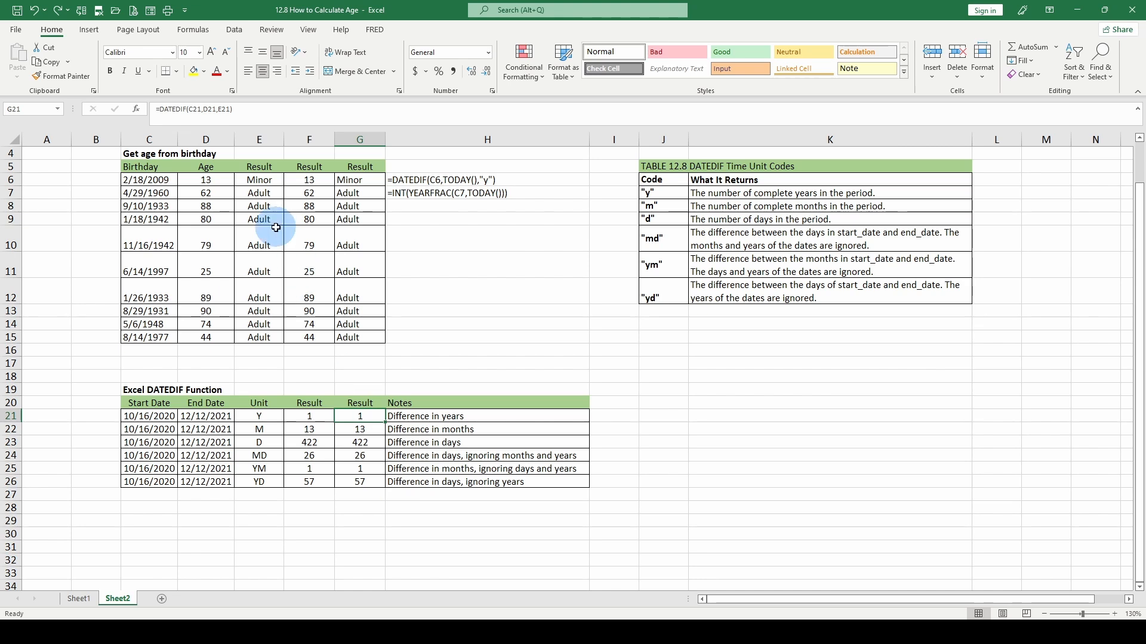
pyautogui.click(362, 429)
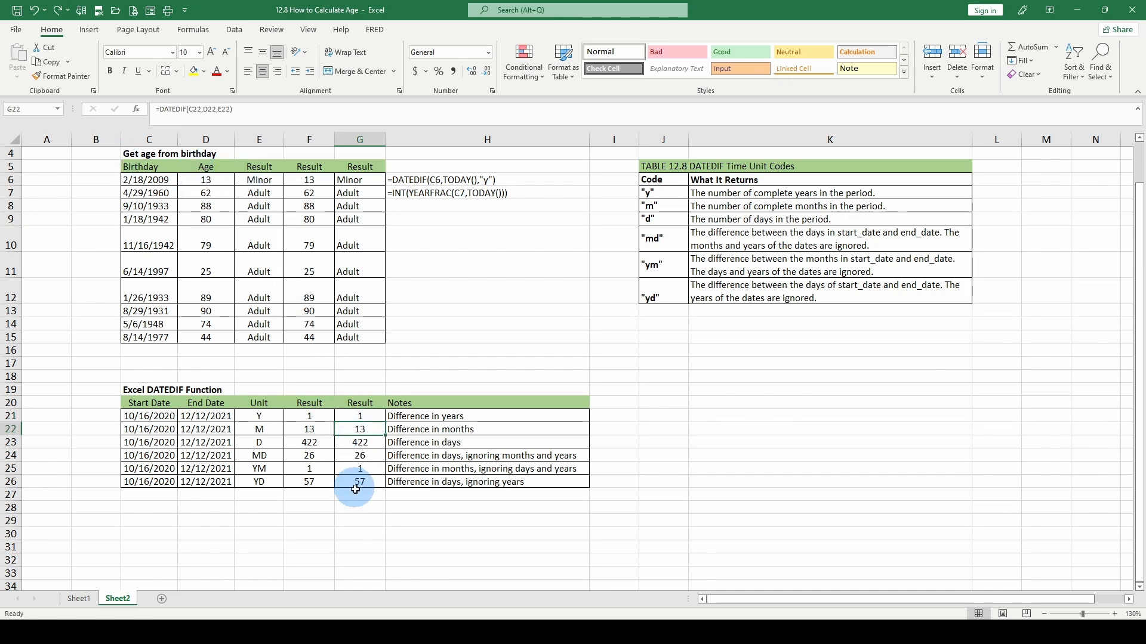
pyautogui.click(362, 455)
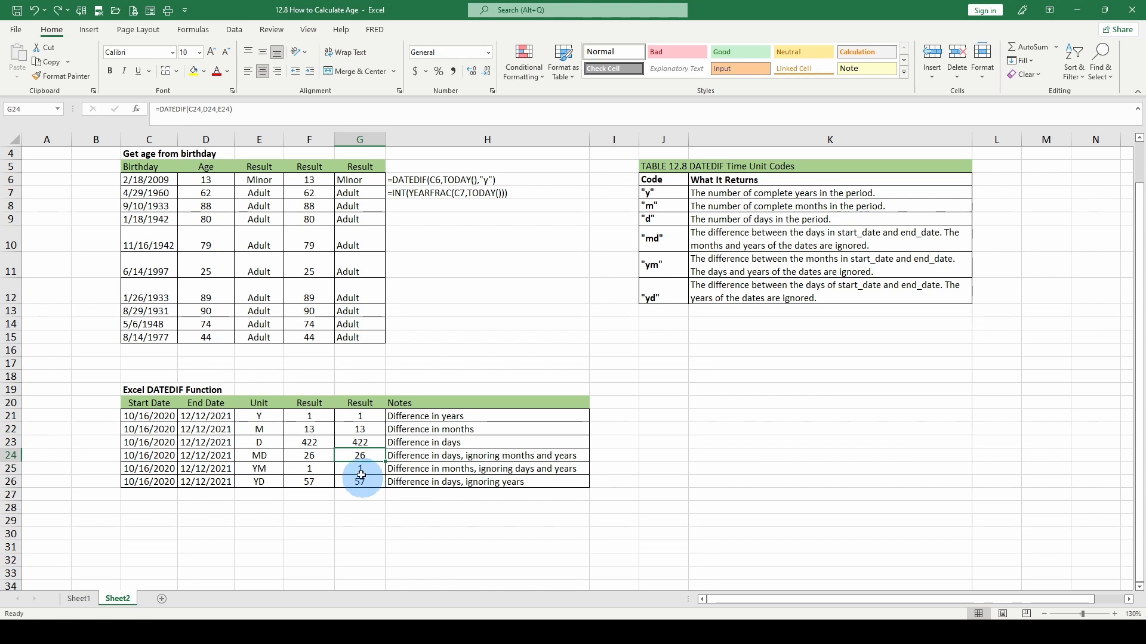